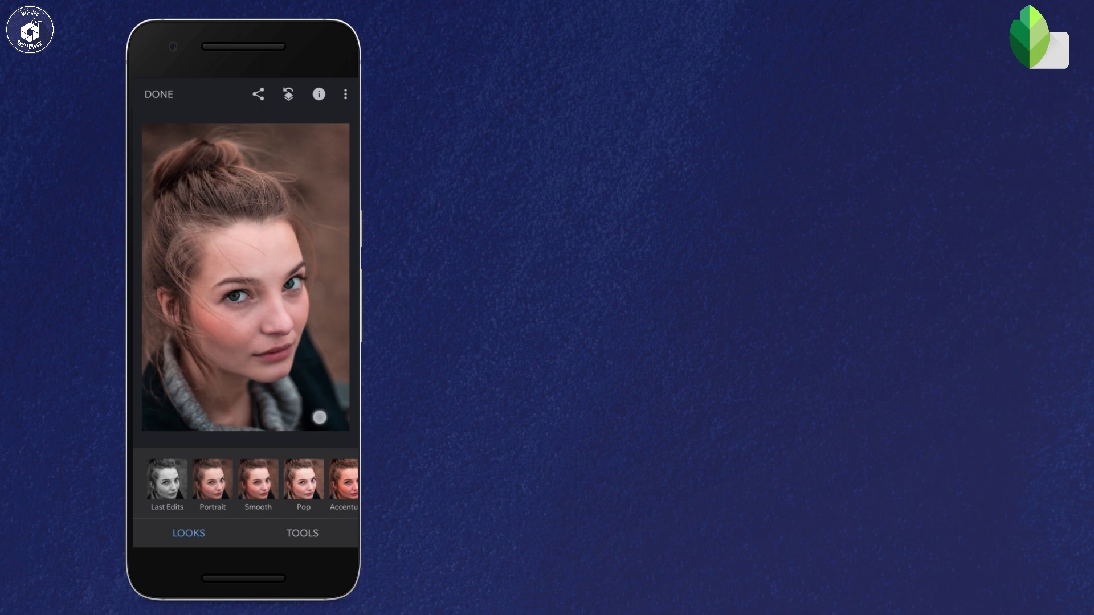
Adjust the portrait with Tune Image for stronger contrast and more saturated, warmer colours, and apply the result
left_click(304, 533)
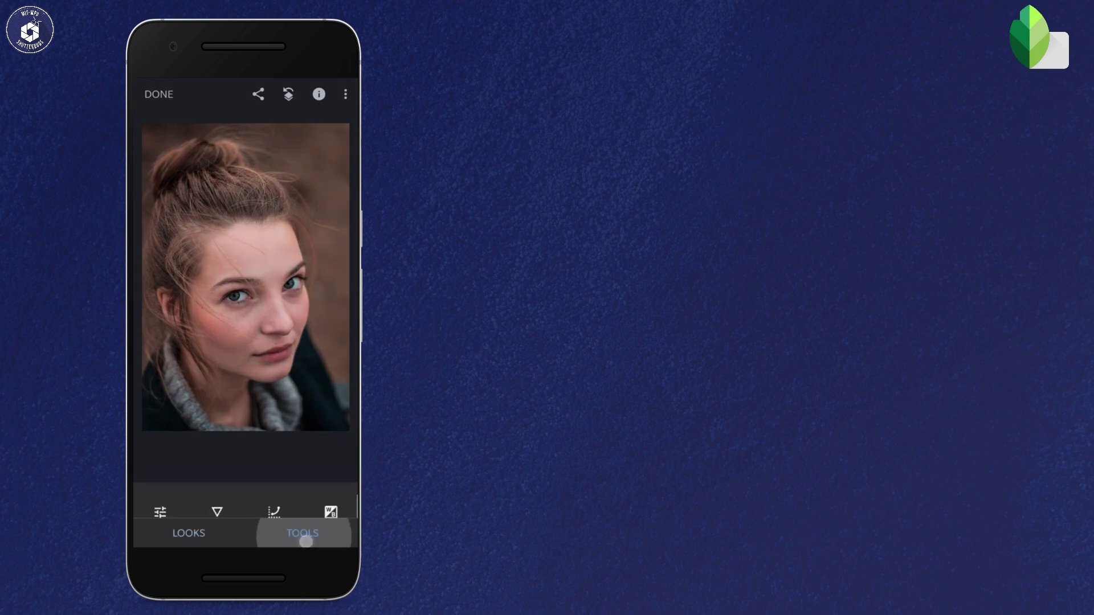
left_click(161, 174)
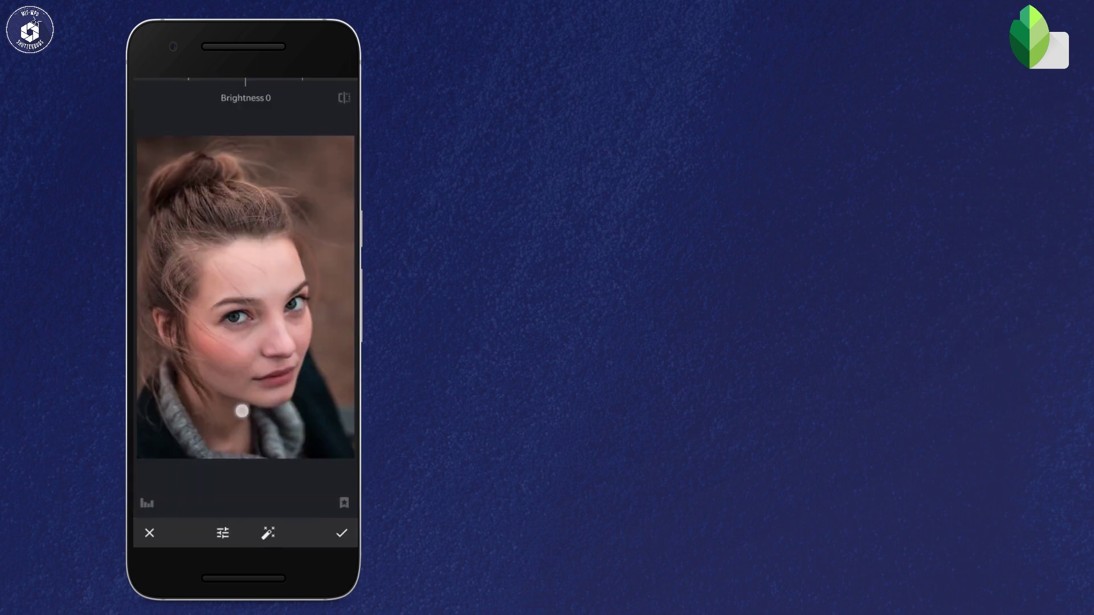
left_click_drag(242, 411, 267, 459)
left_click(341, 533)
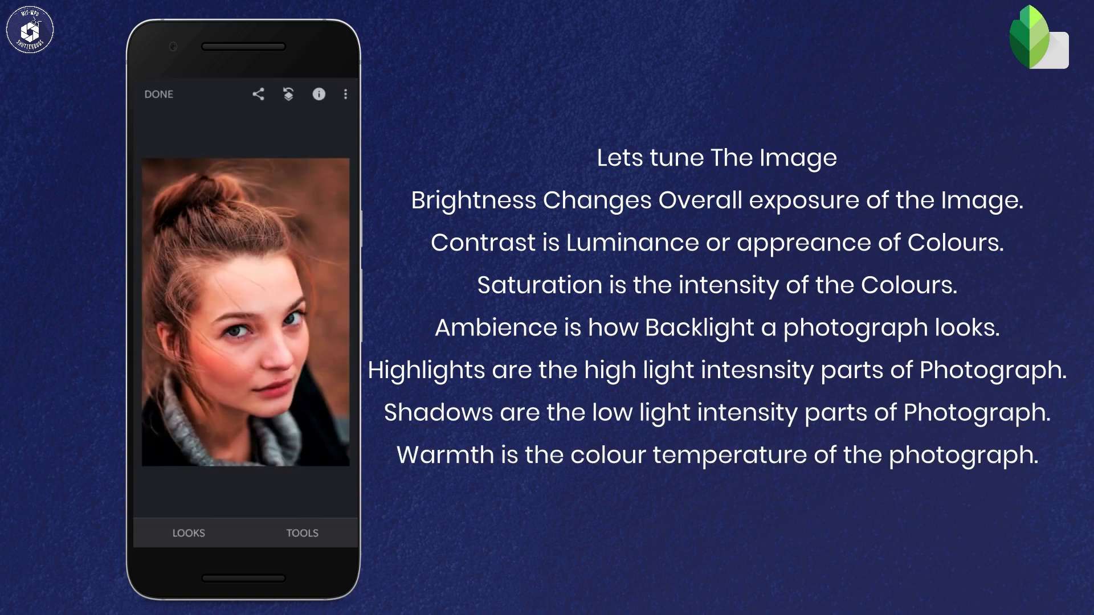
left_click(302, 533)
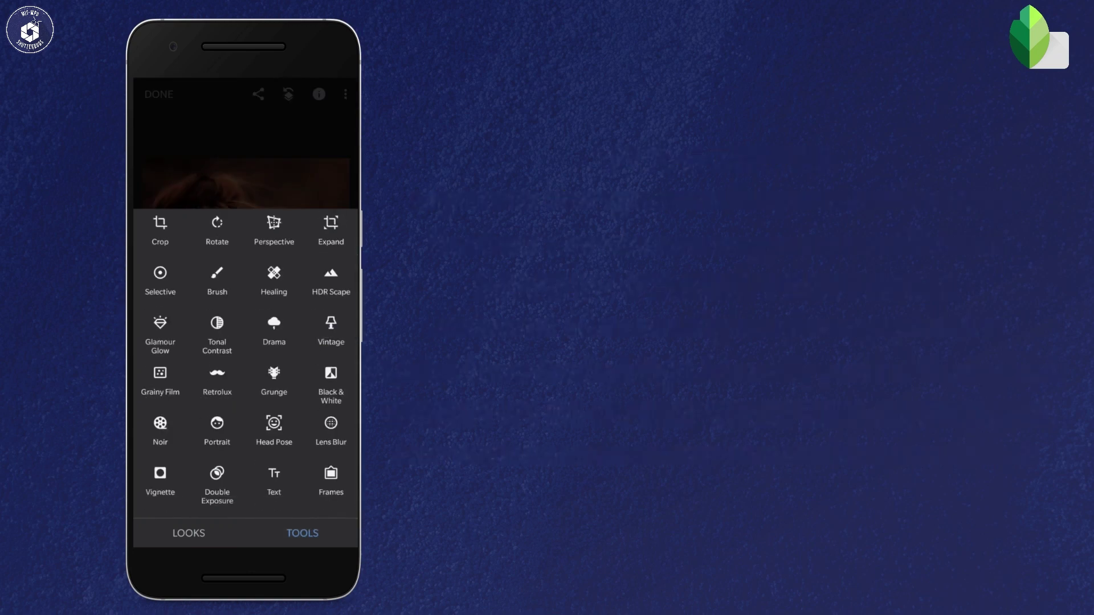
left_click(217, 326)
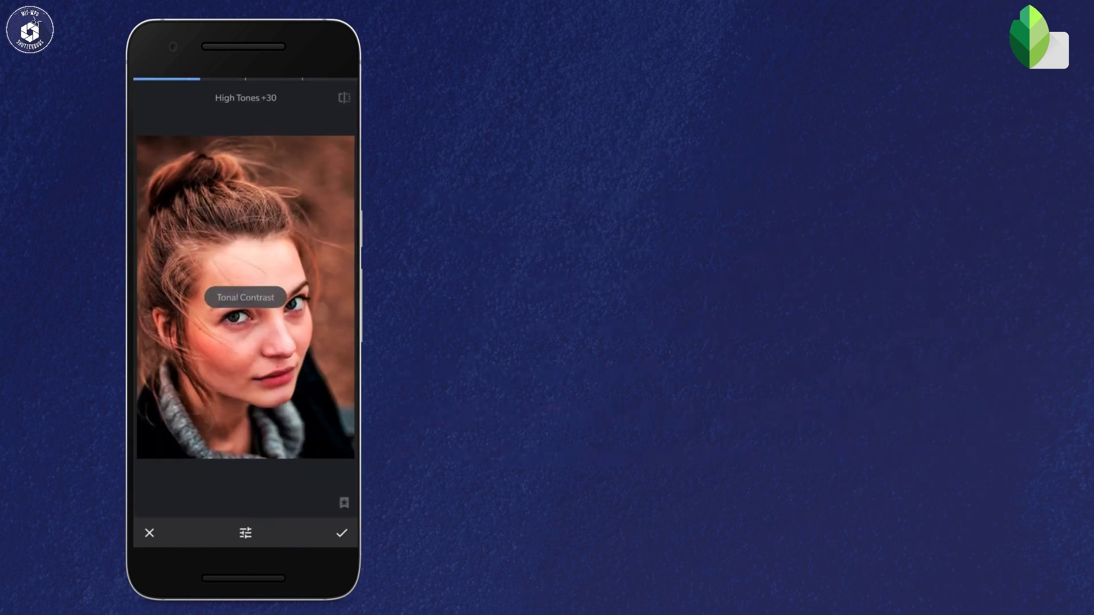
left_click_drag(258, 373, 272, 392)
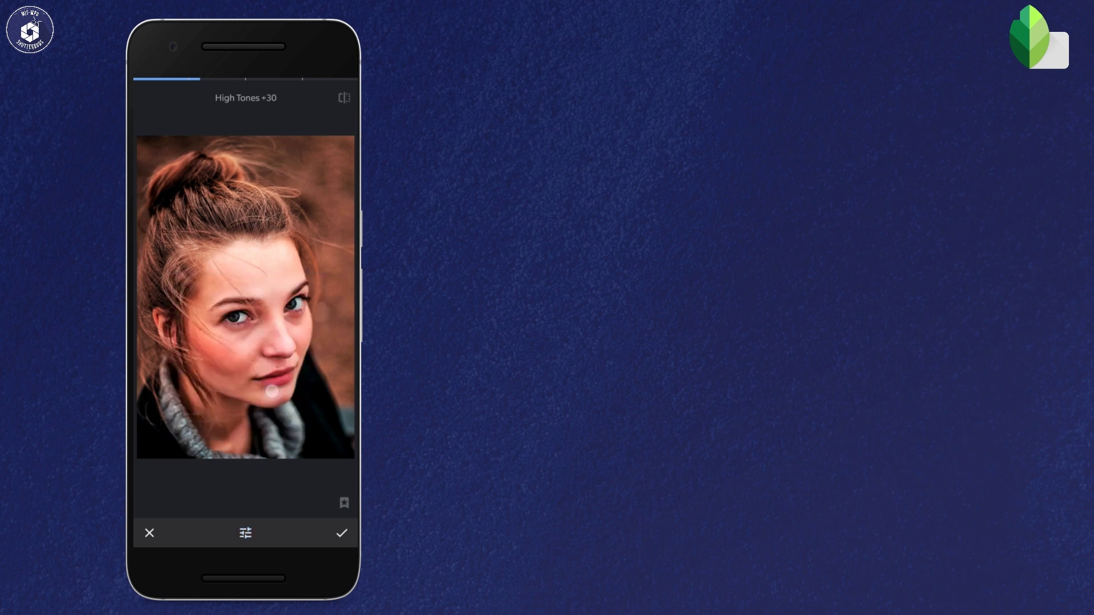
left_click_drag(247, 452, 228, 437)
left_click(149, 530)
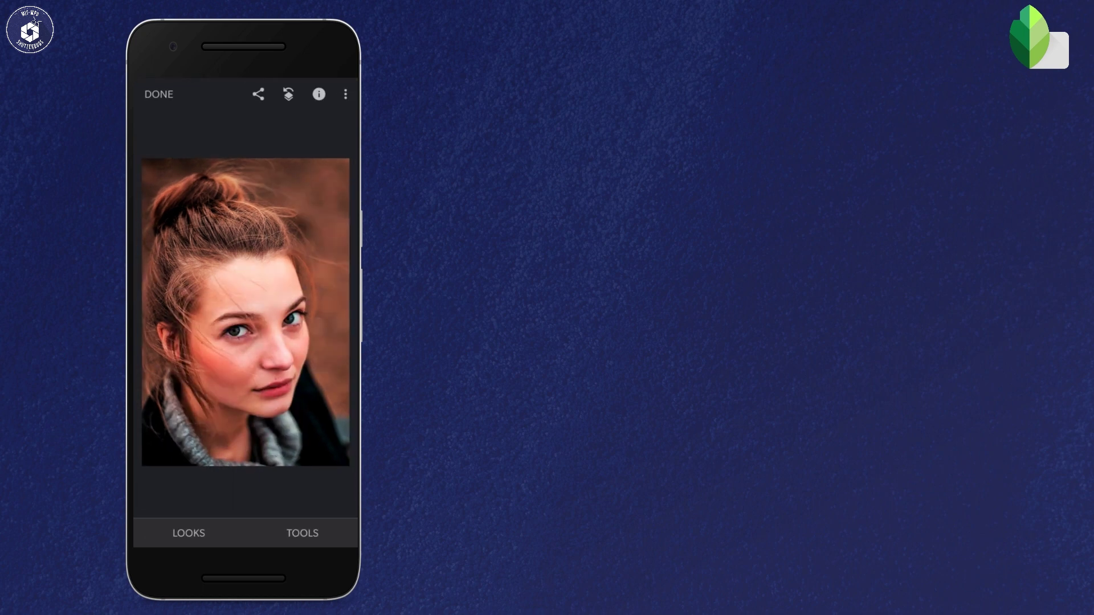
Apply a Lens Blur of strength +25 with the elliptical focus area enlarged around the woman's face
left_click(302, 533)
left_click(331, 425)
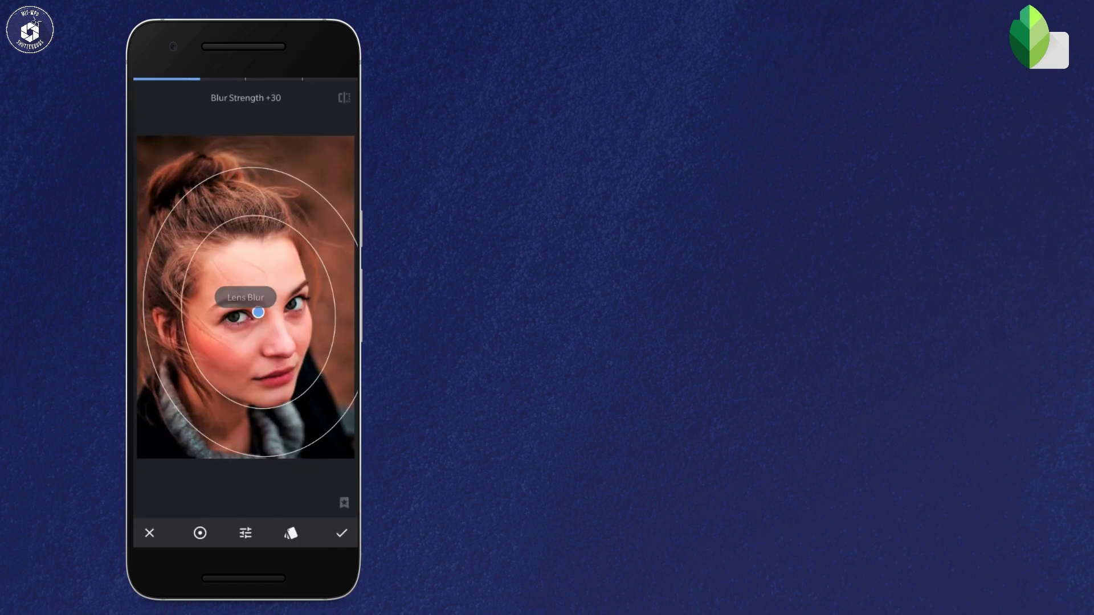
left_click_drag(261, 221, 268, 212)
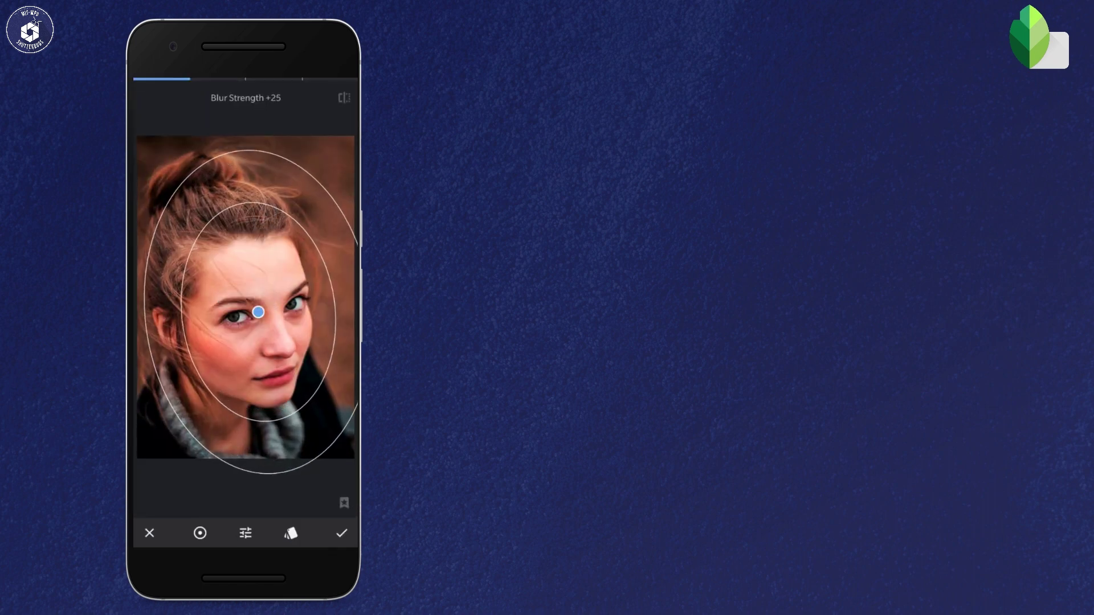
left_click_drag(303, 298, 320, 292)
left_click(342, 533)
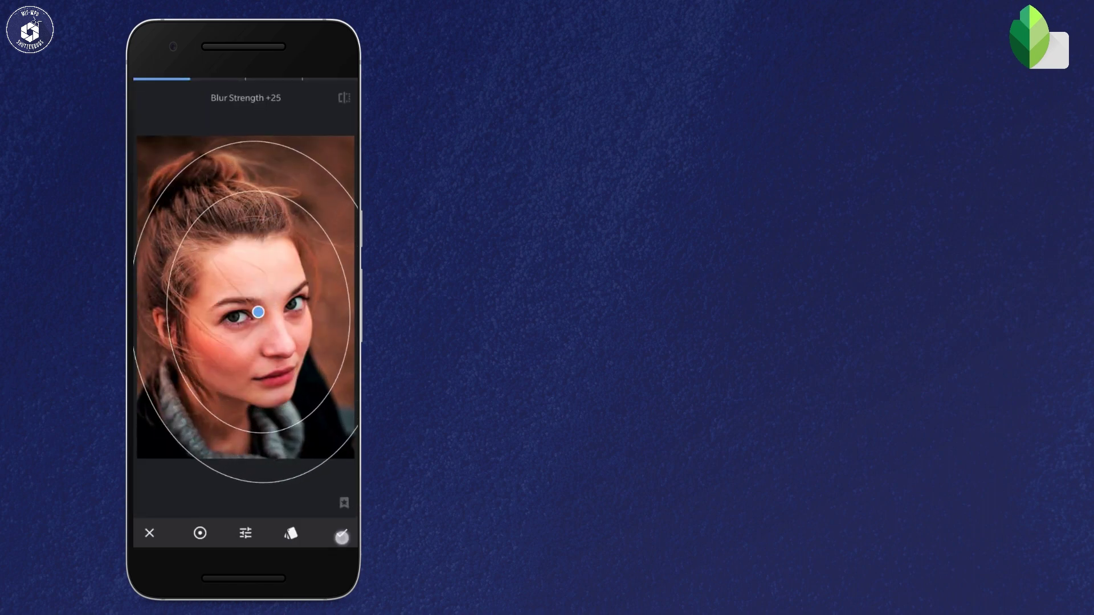
Apply a Vignette to darken the outer edges of the portrait
left_click(302, 533)
left_click(160, 473)
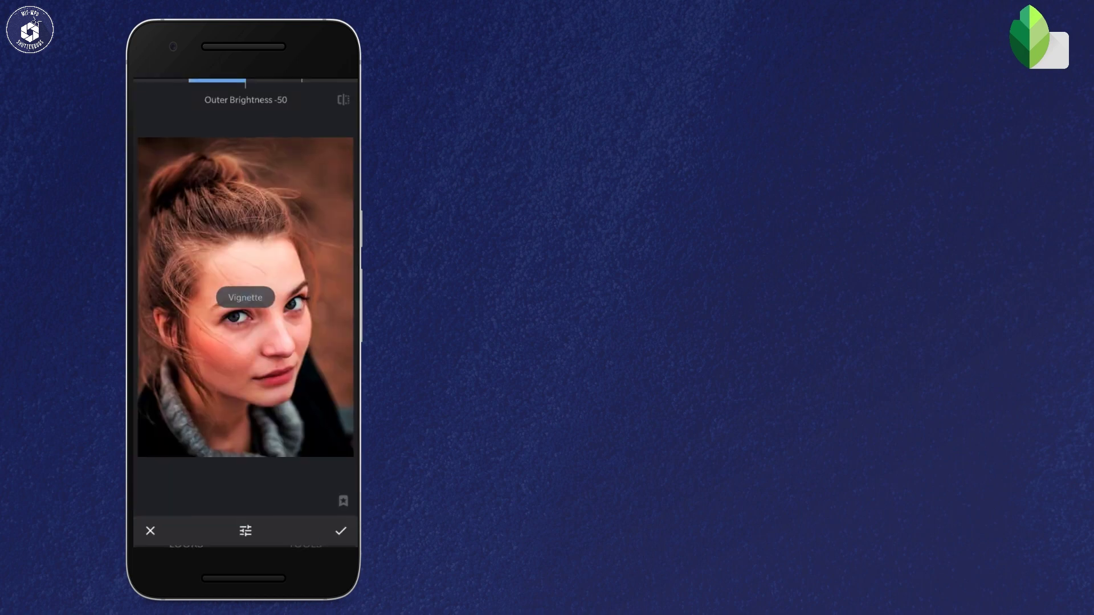
left_click_drag(232, 495, 249, 463)
left_click(341, 533)
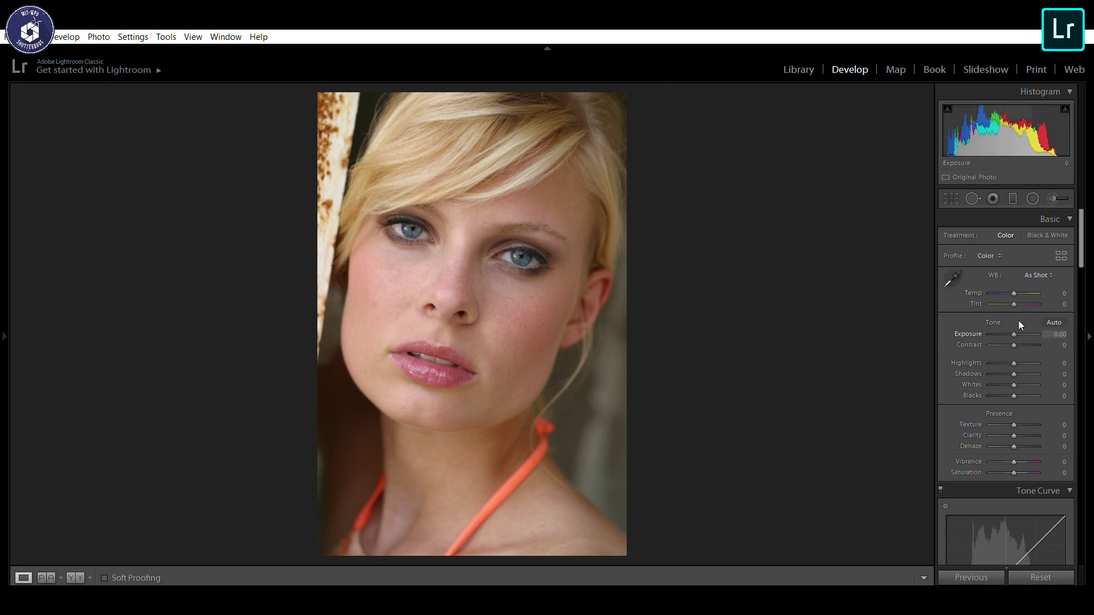
In Lightroom Classic, set the blonde woman's portrait exposure to -0.50
left_click(1058, 334)
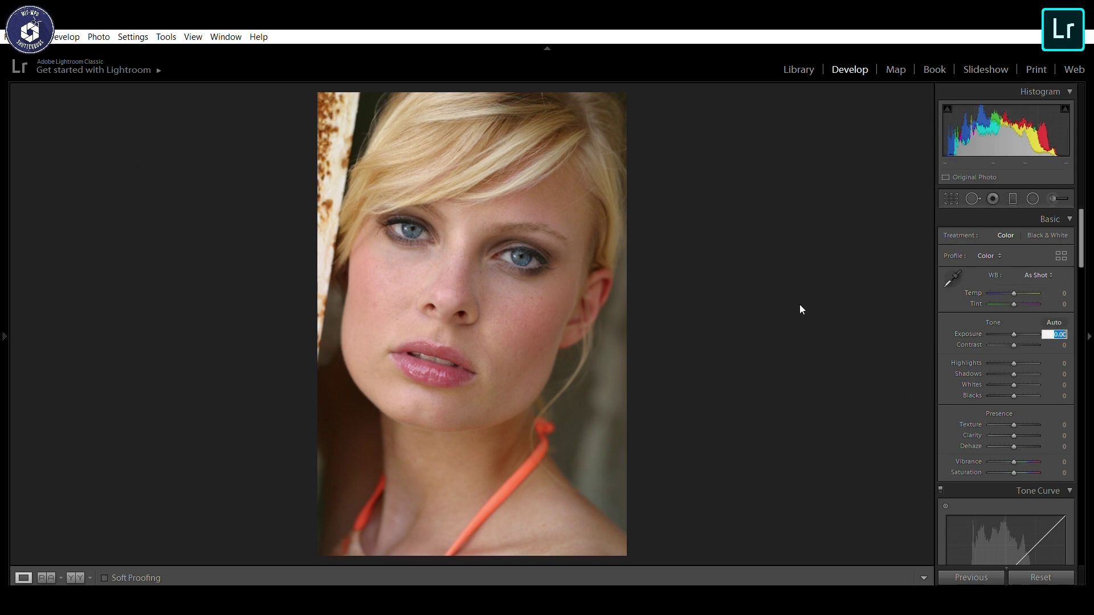
type("-0.6")
key("Return")
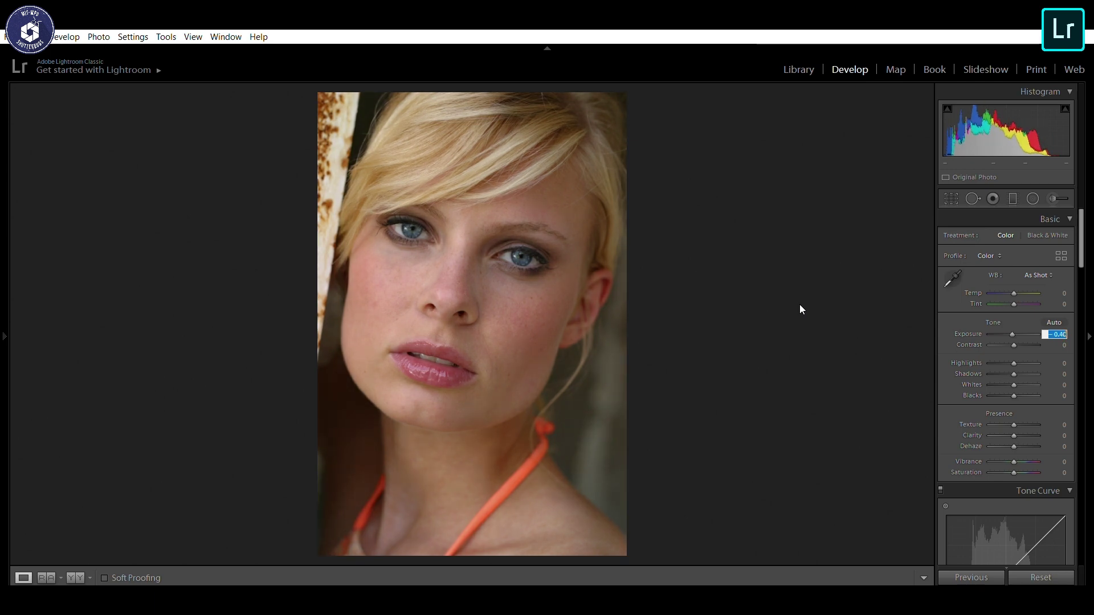
key("Up")
Lower the photo's Highlights to -36 in the basic tone adjustments
key("Tab")
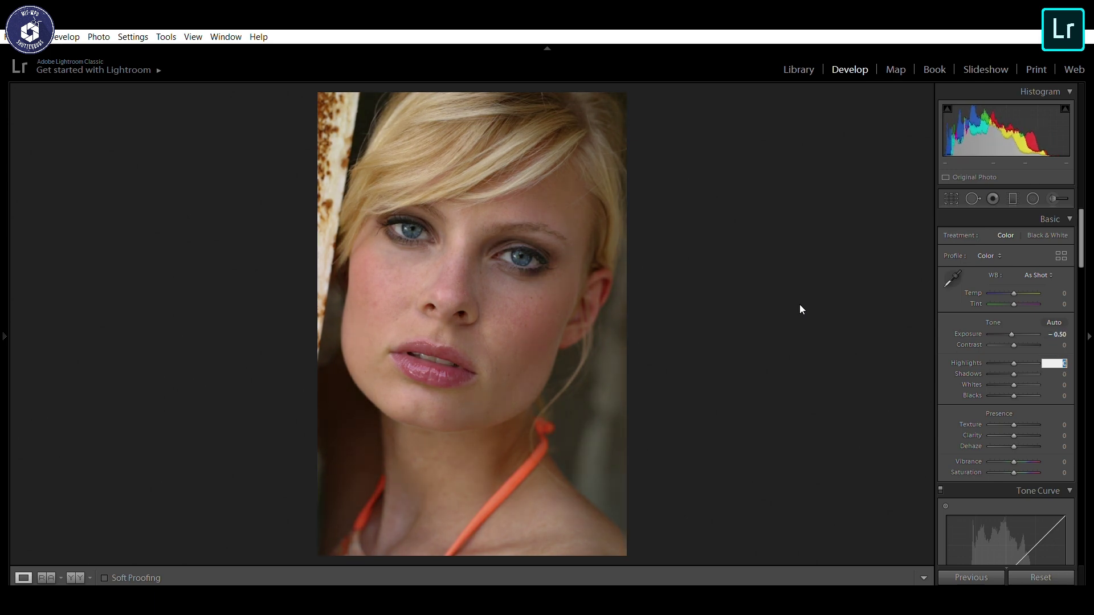
key("Down")
key("Down")
key("Down")
key("Down")
key("Down")
key("Down")
key("Down")
key("Down")
key("Down")
key("Down")
key("Down")
key("Down")
key("Down")
key("Down")
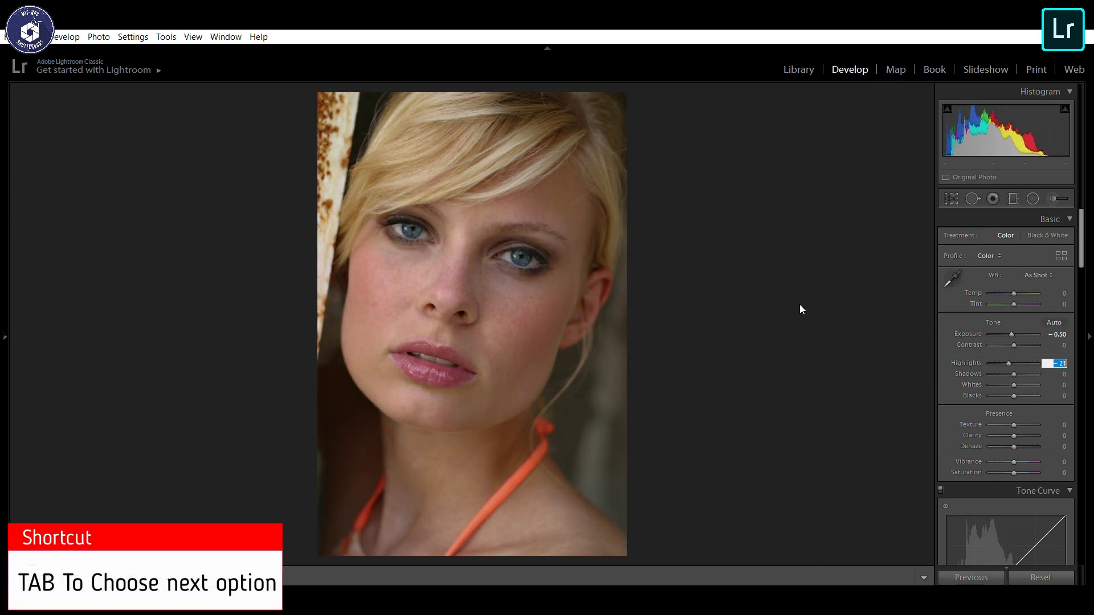
key("Down")
key("Down")
key("Down")
key("Down")
key("Down")
key("Down")
key("Down")
key("Down")
key("Down")
key("Down")
key("Down")
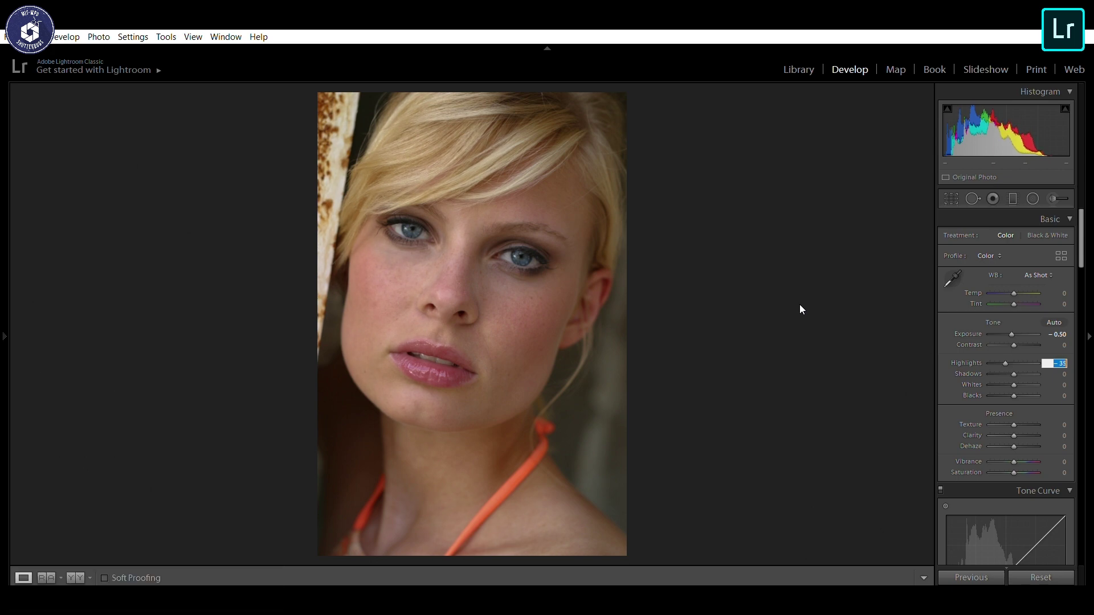
Raise the photo's Contrast to +21 in the basic tone adjustments
key("shift+Tab")
key("Up")
key("Up")
key("Up")
key("Up")
key("Up")
key("Up")
key("Up")
key("Up")
key("Up")
key("Up")
key("Up")
key("Up")
key("Up")
key("Up")
key("Up")
key("Up")
key("Up")
key("Up")
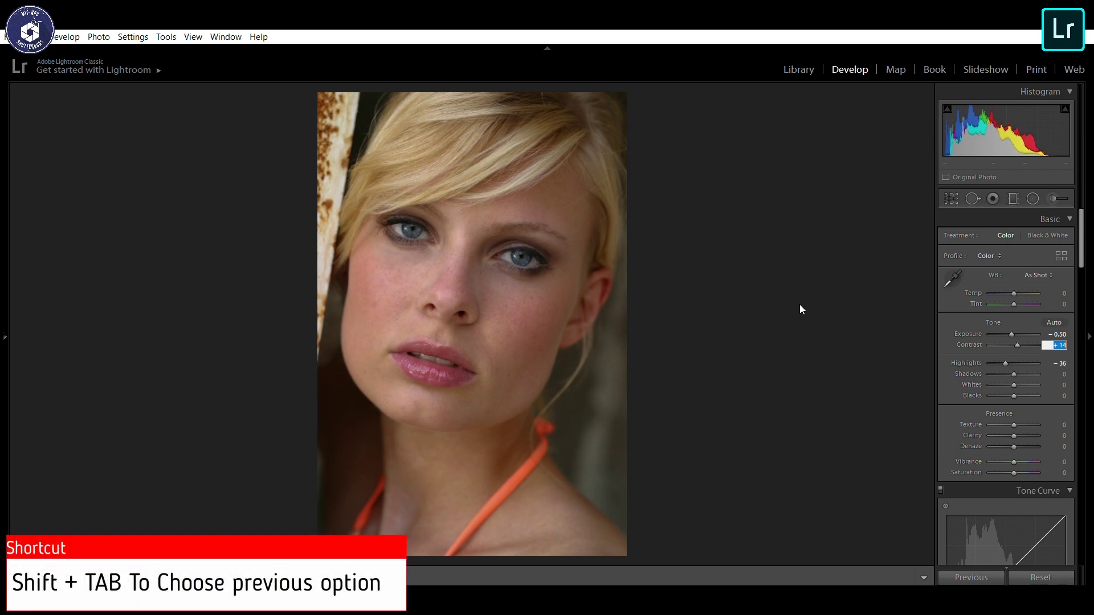
key("Up")
key("Up")
key("Up")
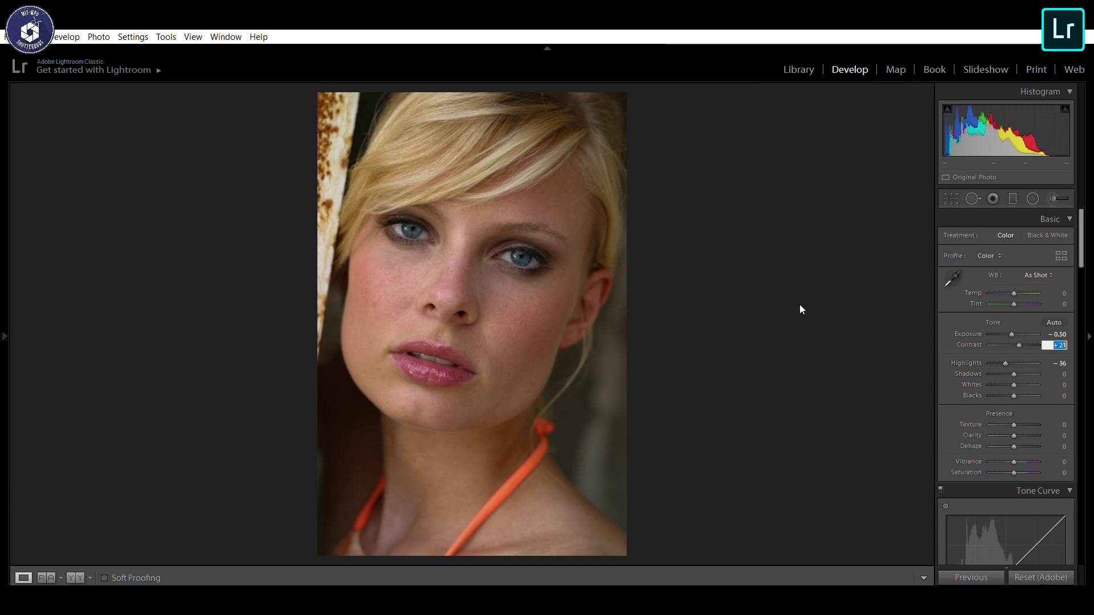
Set the photo's Exposure to -0.10
key("shift+Tab")
key("Up")
key("Up")
key("Up")
key("Up")
key("Up")
key("Up")
key("Up")
key("Up")
Lower the photo's Shadows to -13 in the basic tone adjustments
key("Tab")
key("Tab")
key("Tab")
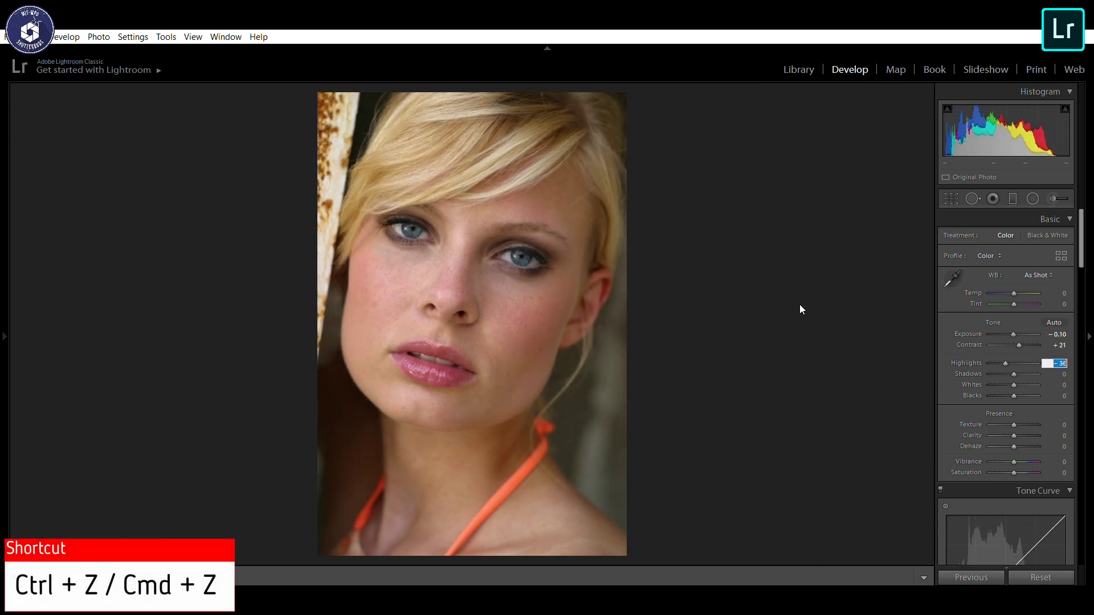
key("Down")
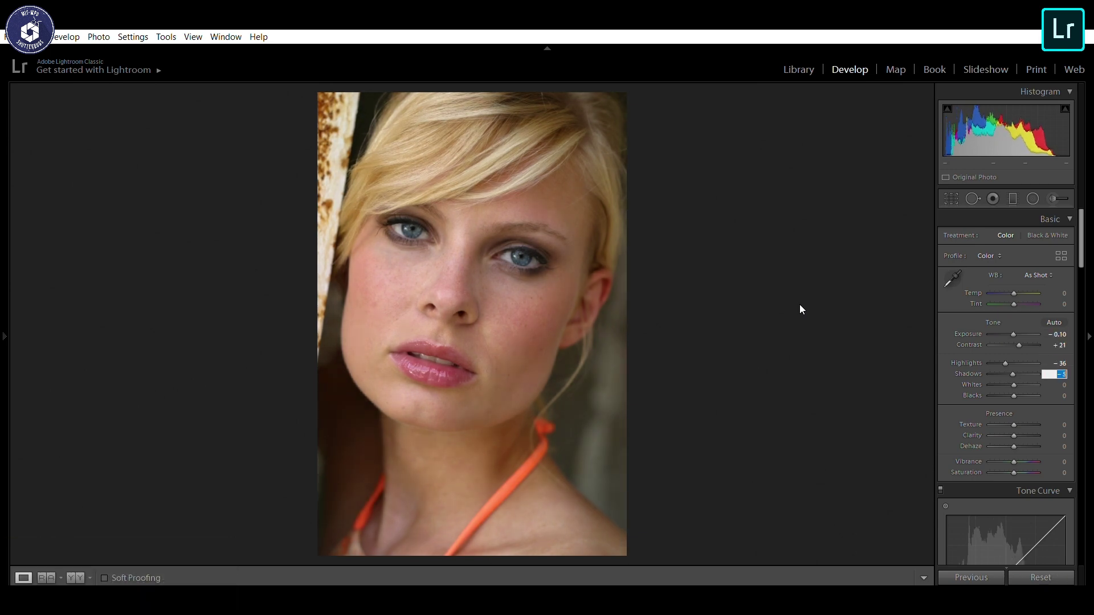
key("Down")
key("Down")
key("Down")
key("Down")
key("Down")
key("Down")
key("Down")
key("Down")
Raise the photo's Whites to +12 in the basic tone adjustments
key("Tab")
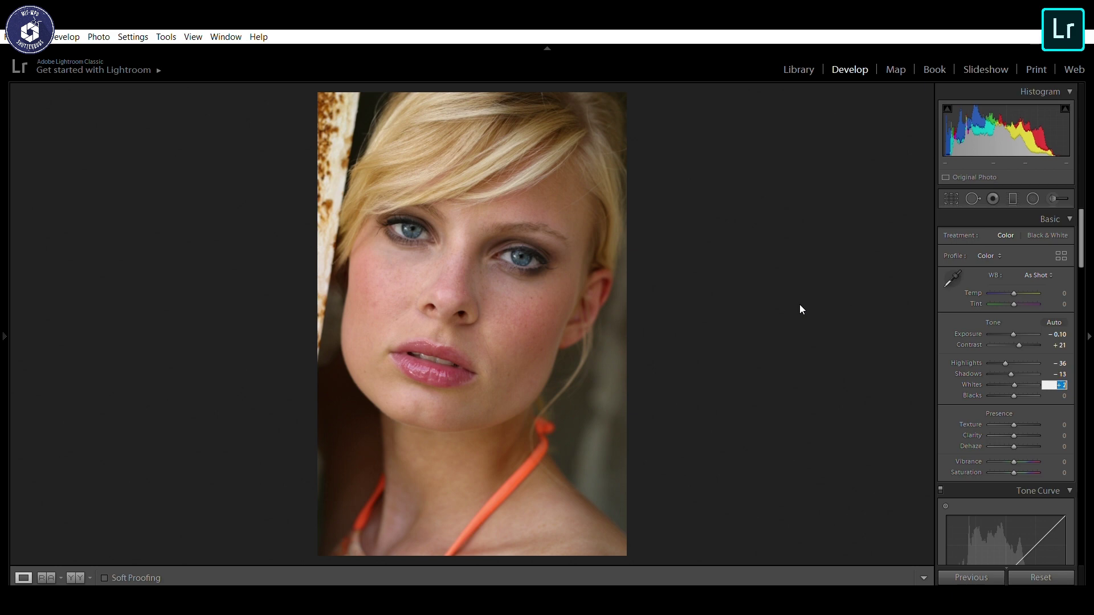
key("Up")
key("Up")
key("Up")
key("Up")
Lower the photo's Blacks to -19 in the basic tone adjustments
key("Tab")
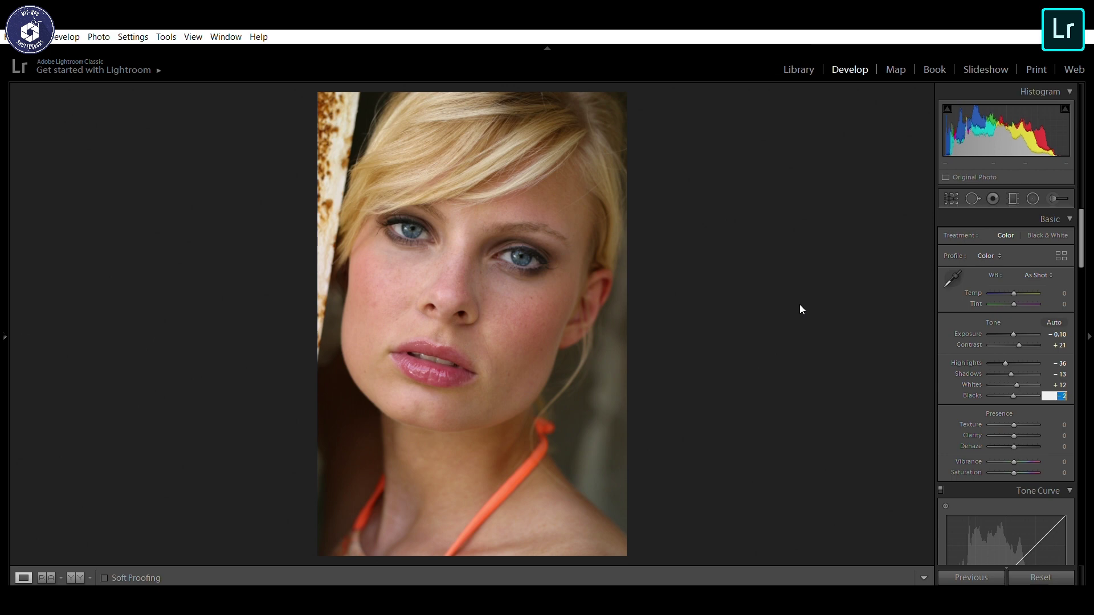
key("Down")
key("Down")
key("Down")
key("Down")
key("Down")
key("Down")
key("Down")
key("Down")
key("Down")
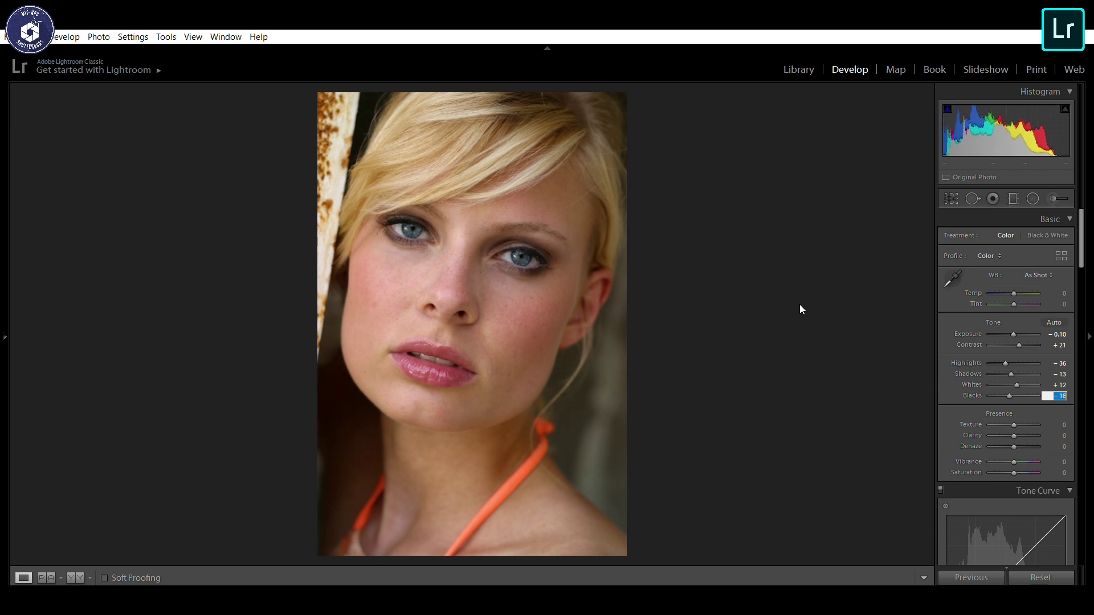
Set the photo's Texture to +11, Clarity to +4 and Dehaze to +5
key("Tab")
key("Up")
key("Tab")
key("Up")
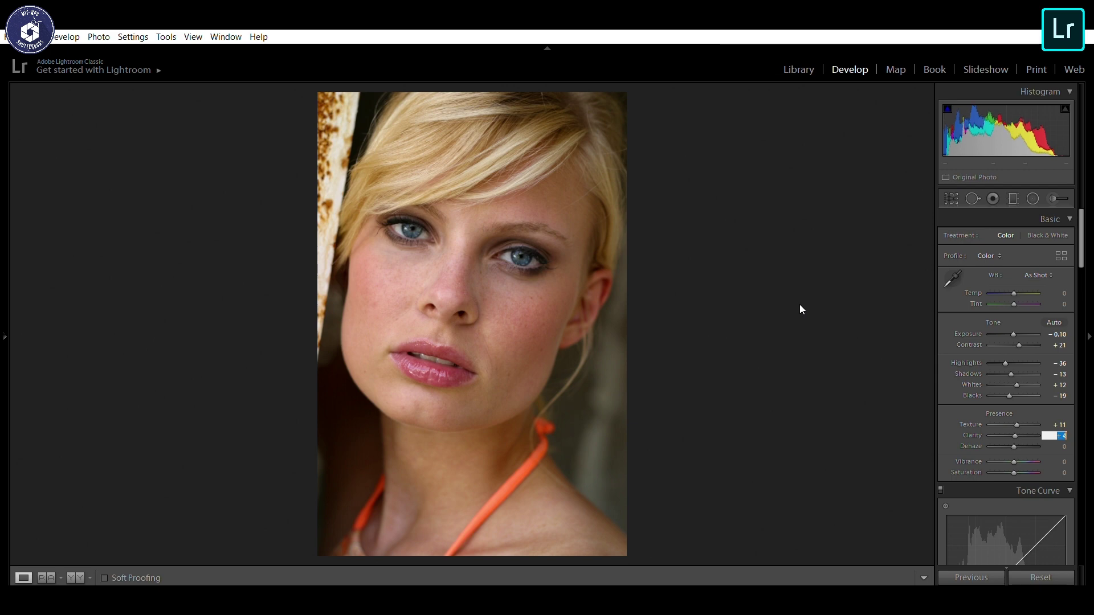
key("Tab")
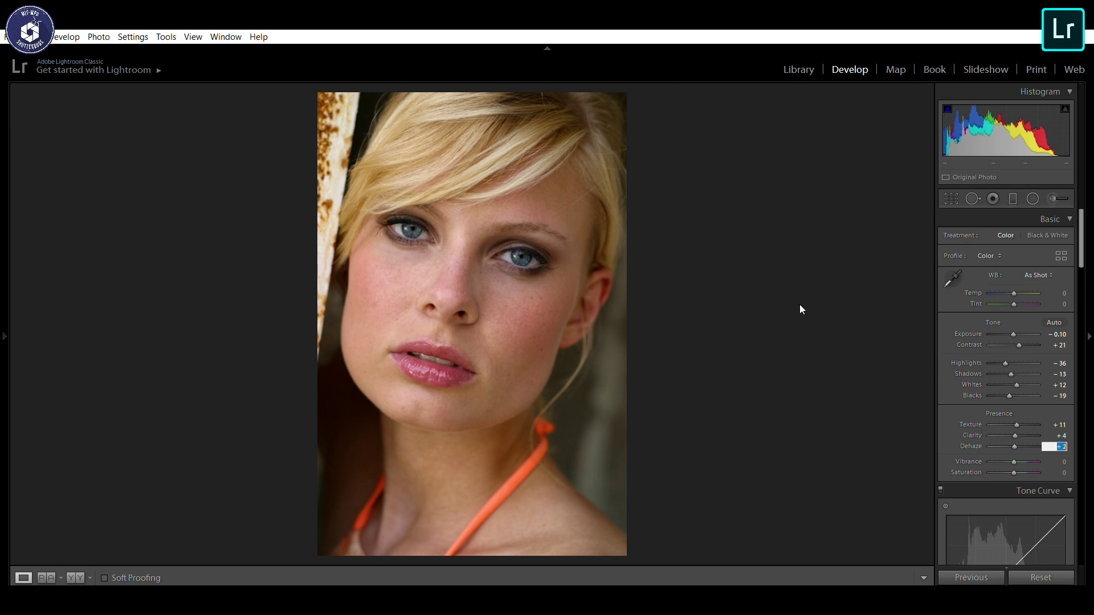
Set the photo's Vibrance to +2 and Saturation to +1
key("Tab")
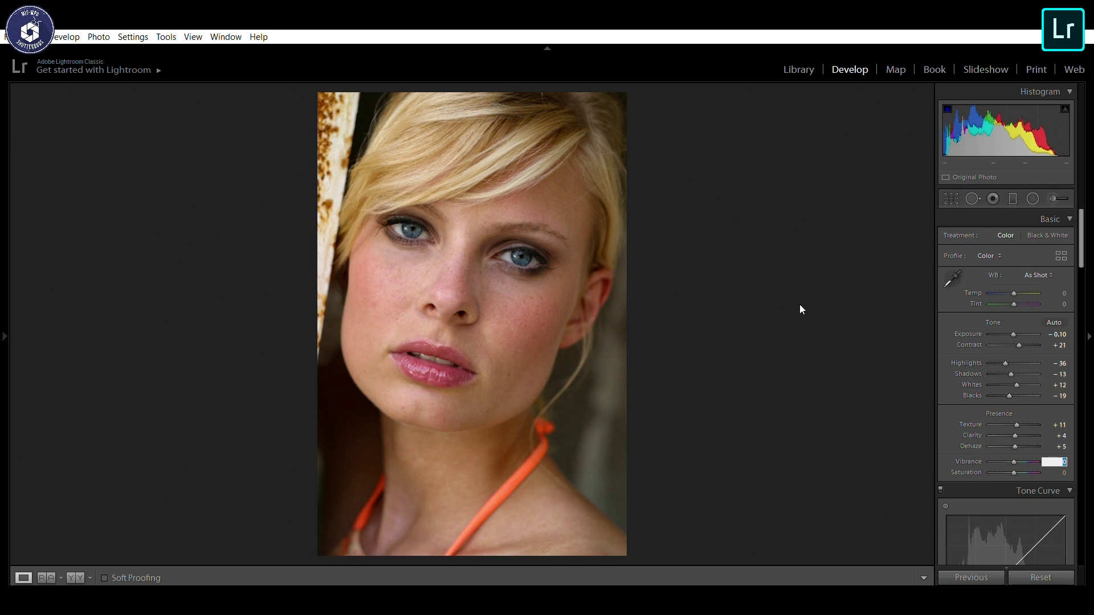
key("Tab")
type("1")
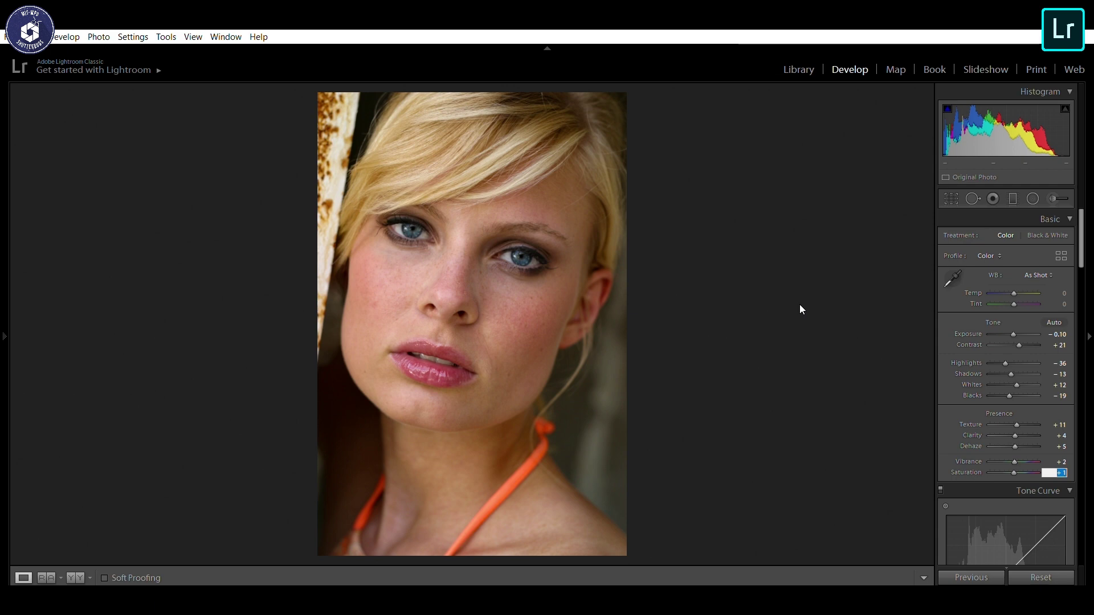
Set the Highlights region of the tone curve to -19
key("Tab")
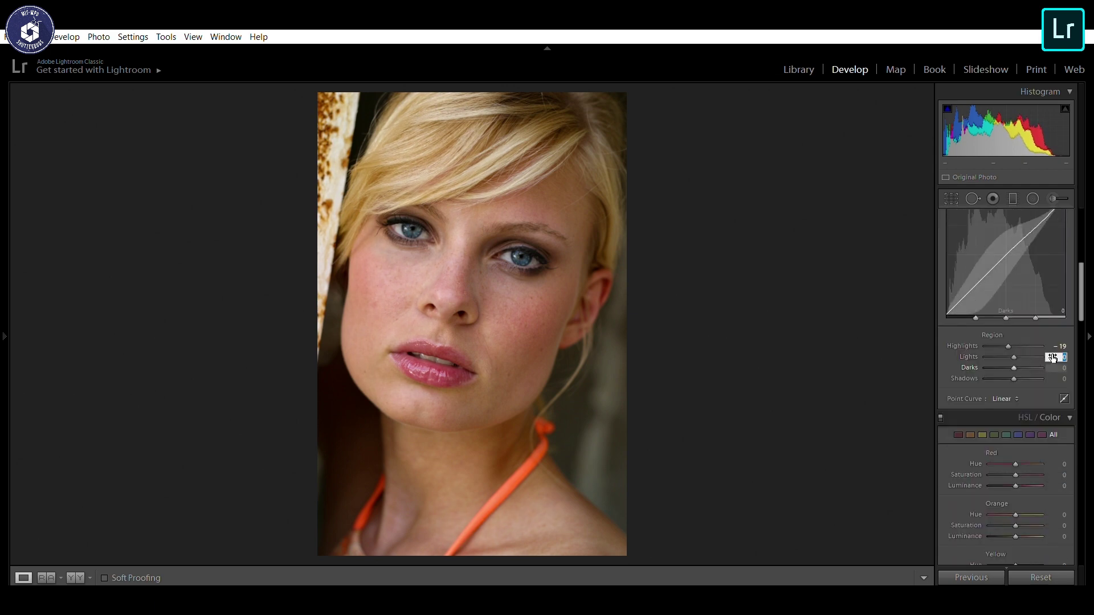
key("Tab")
key("Return")
key("Tab")
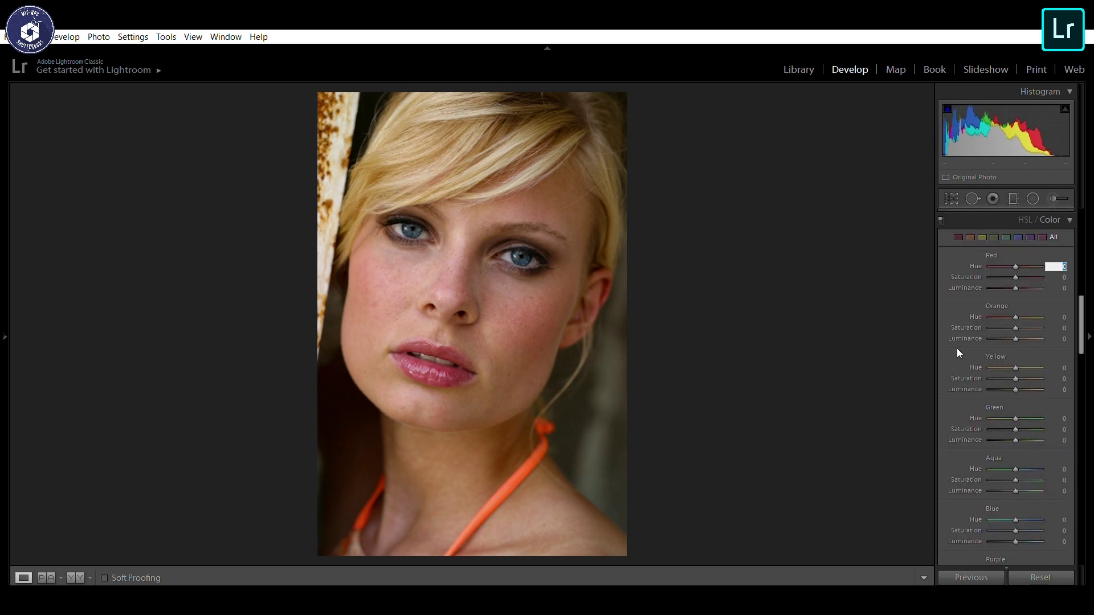
Set the red colour range to Hue +37, Saturation +2 and Luminance +8 in the HSL adjustments
type("37")
key("Tab")
type("2")
key("Tab")
type("8")
Set the orange colour range to Hue -10, Saturation +2 and Luminance +17 in the HSL adjustments
key("Tab")
type("-26")
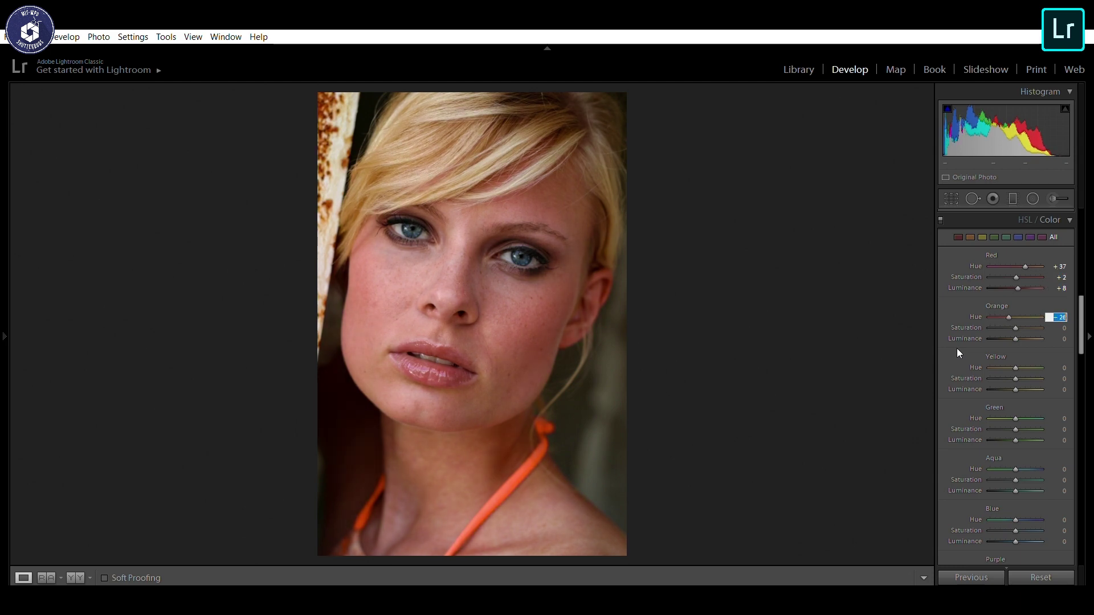
type("-10")
key("Tab")
type("2")
key("Tab")
type("17")
Set the aqua colour range to Hue +38, Saturation +3 and Luminance +13, checking the eyes up close
key("Tab")
key("Tab")
key("Tab")
key("Tab")
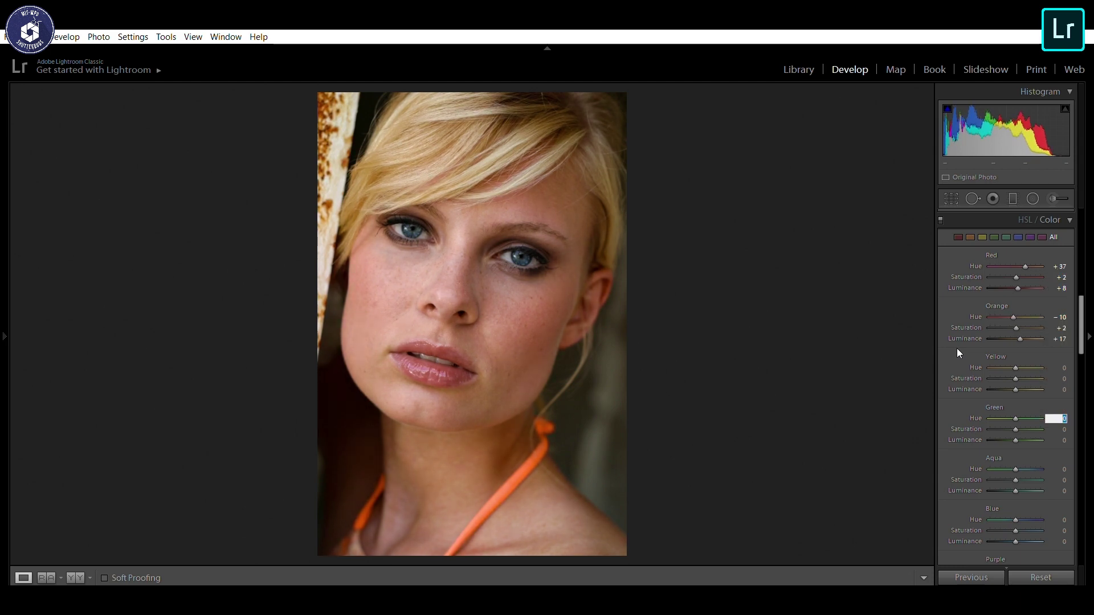
key("Tab")
key("Tab")
key("Tab")
type("38")
key("Tab")
type("3")
left_click(496, 256)
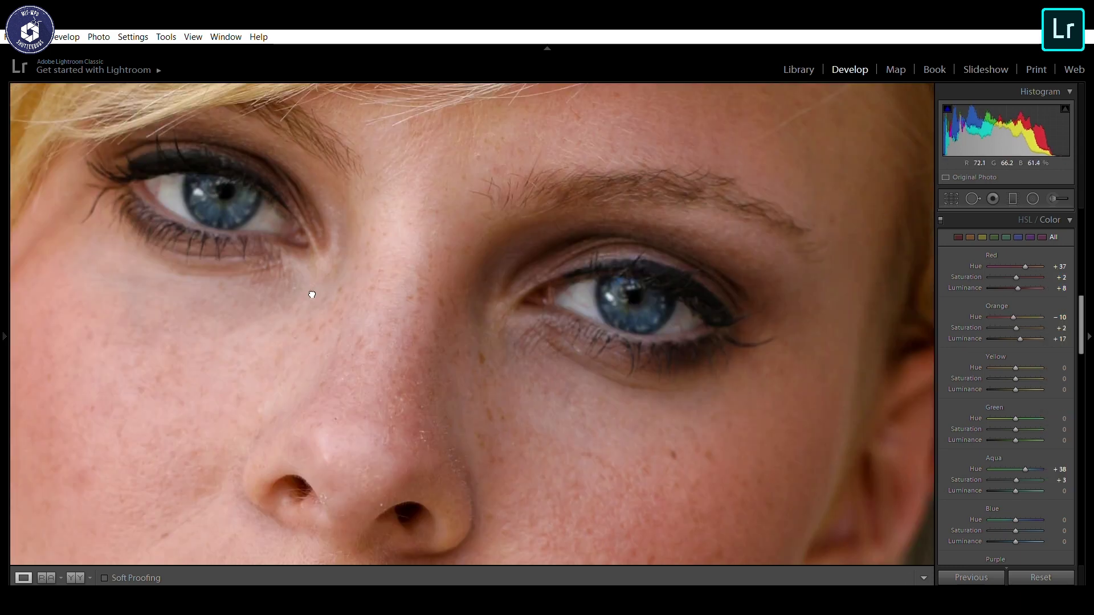
left_click(311, 294)
left_click(1055, 480)
key("Tab")
type("13")
Set the blue colour range to Hue +20, Saturation +2 and Luminance +9 in the HSL adjustments
key("Tab")
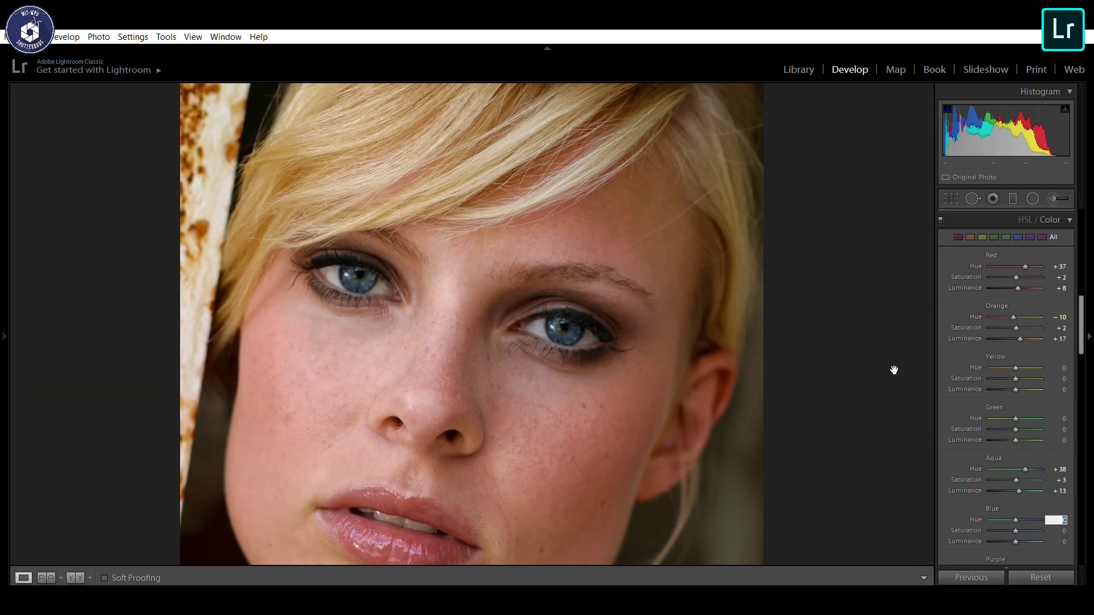
type("20")
key("Tab")
type("2")
key("Tab")
type("9")
Show the whole portrait and set the Split Toning shadows to Hue 114 and Saturation 10
key("Tab")
key("Tab")
key("Tab")
key("Tab")
key("Tab")
key("Tab")
key("Tab")
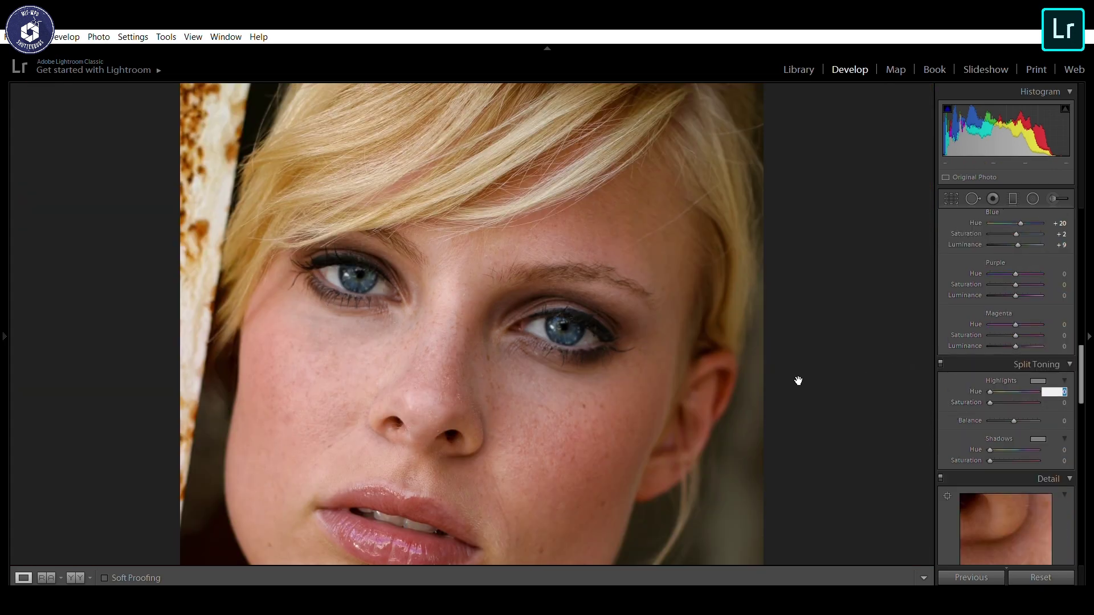
left_click(602, 342)
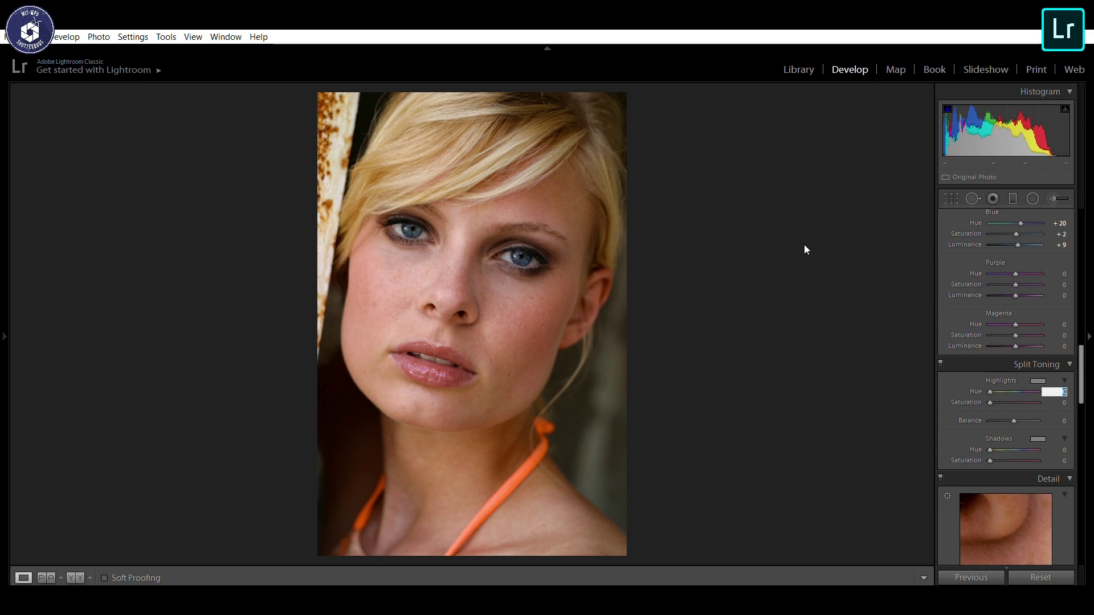
key("Tab")
key("Tab")
key("Tab")
type("67")
key("Tab")
type("9")
key("shift+Tab")
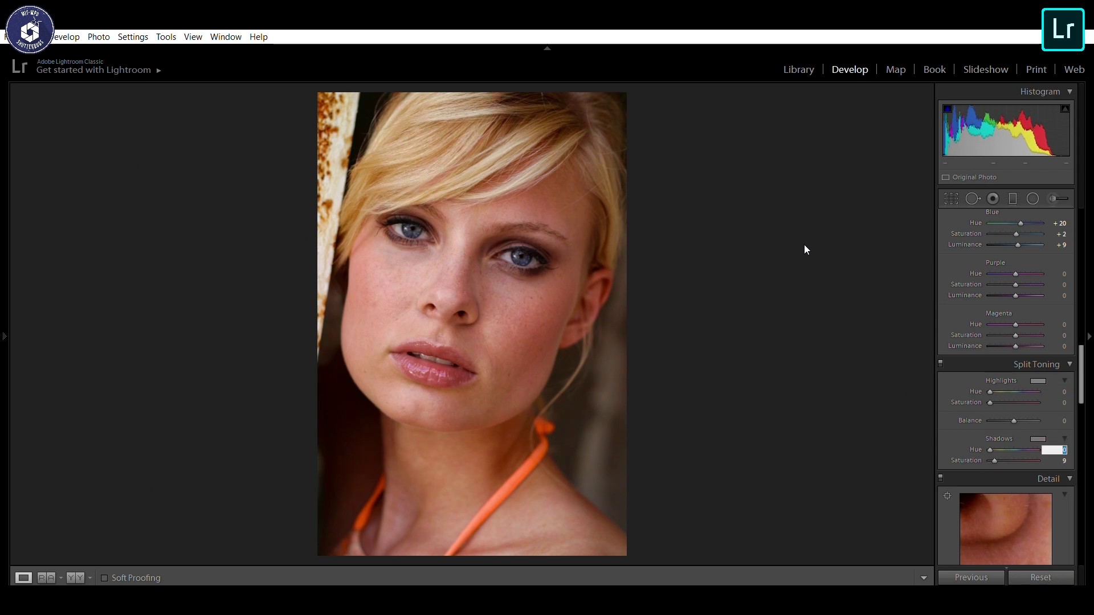
type("114")
key("Tab")
type("11")
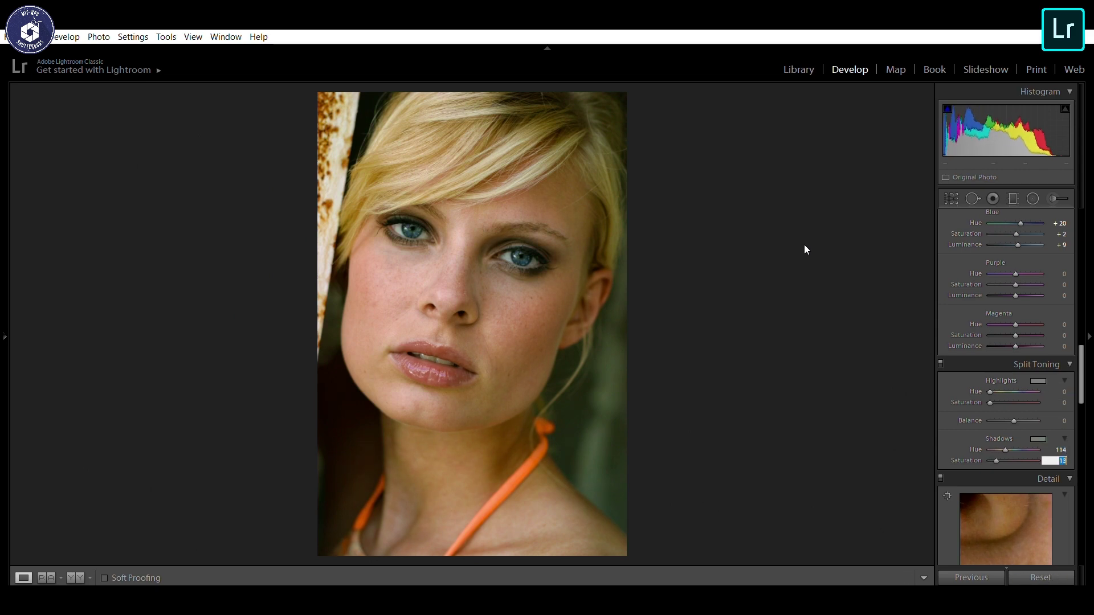
key("Return")
Set Sharpening to Amount 18, Detail 33 and Masking 3, and Noise Reduction to Luminance 4, Detail 62 and Contrast 13
key("Tab")
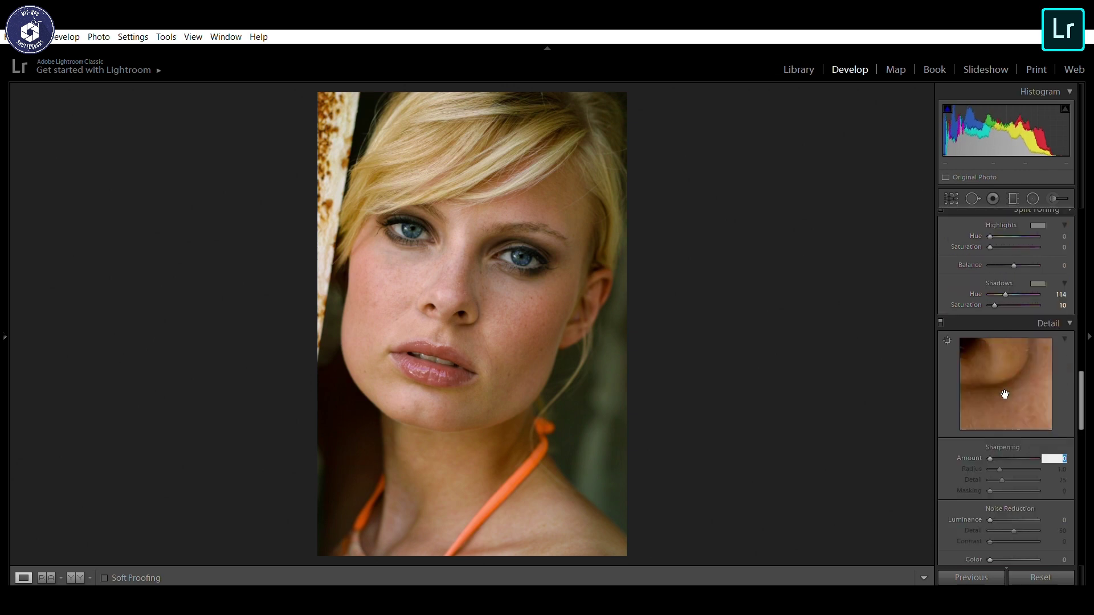
key("Tab")
type("18")
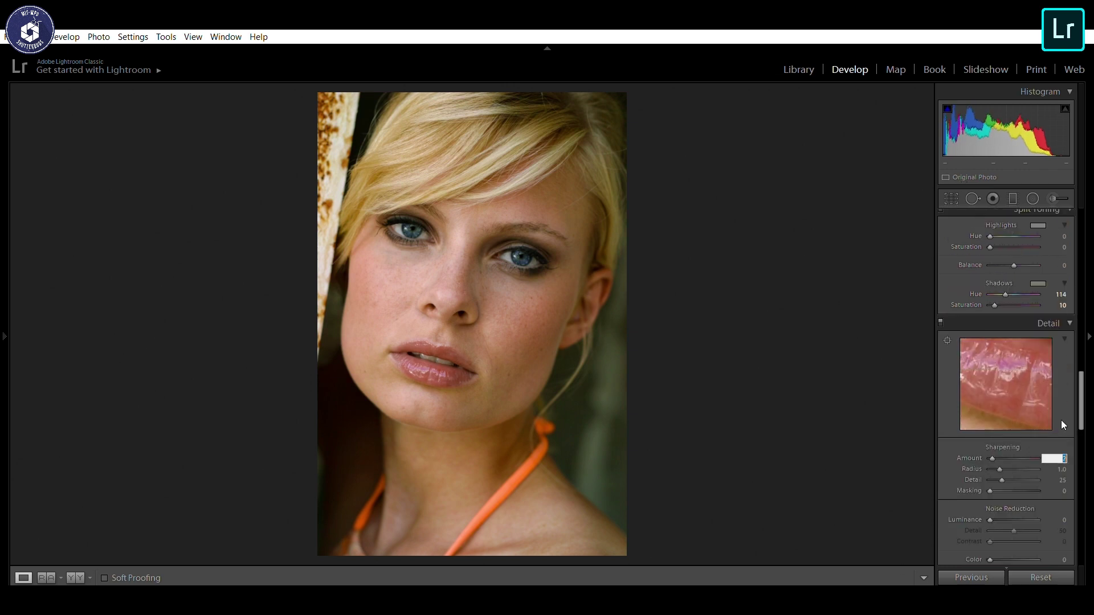
key("Tab")
type("33\t3\t4\t62\t13")
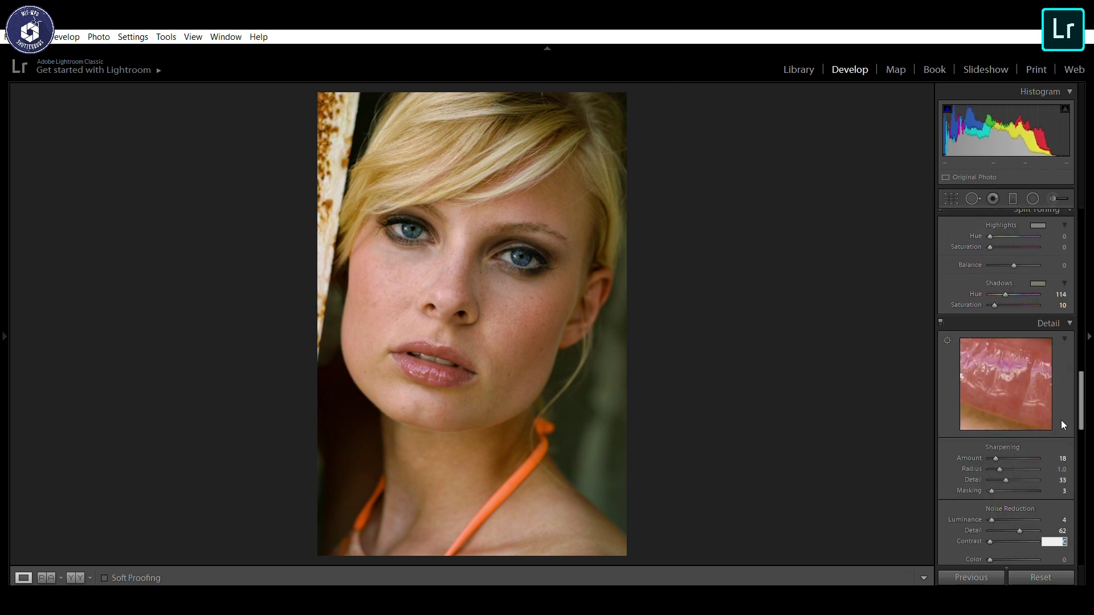
key("Return")
scroll(1051, 448, "down", 2)
key("Tab")
key("Tab")
key("Tab")
Try a small radial filter over the cheek beside the nose, testing Exposure values of -0.10 and 0.10
scroll(975, 436, "up", 5)
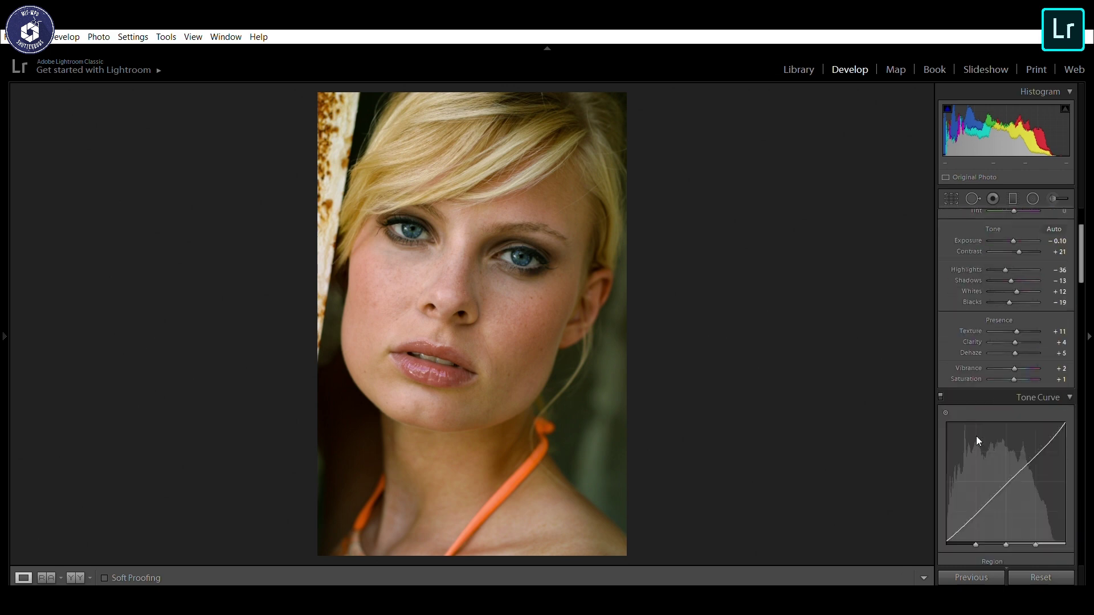
left_click(895, 69)
key("d")
left_click(972, 199)
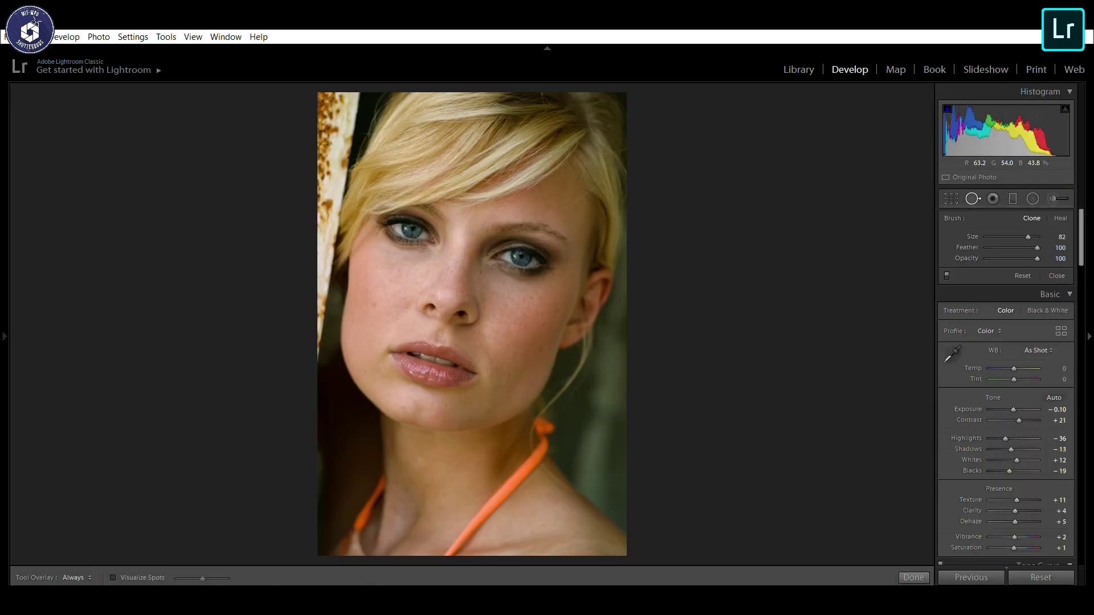
left_click(1032, 198)
left_click_drag(506, 291, 542, 313)
left_click(1061, 279)
type("-0.1")
key("Return")
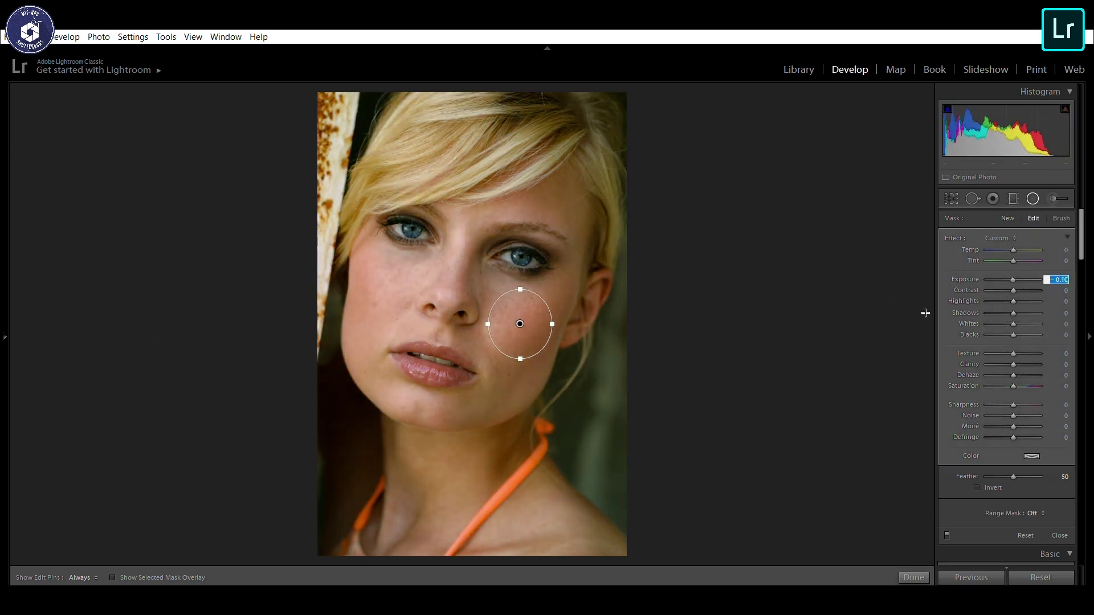
type("0.1")
key("Return")
left_click(661, 350)
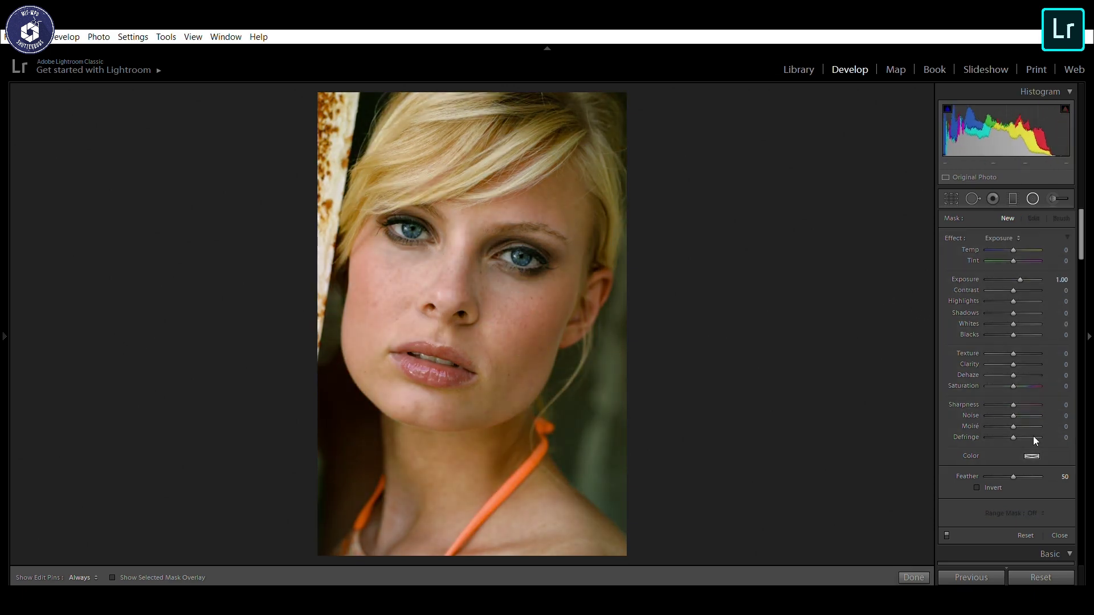
left_click(913, 575)
Compare the portrait's before and after versions side by side with the surroundings dimmed
key("y")
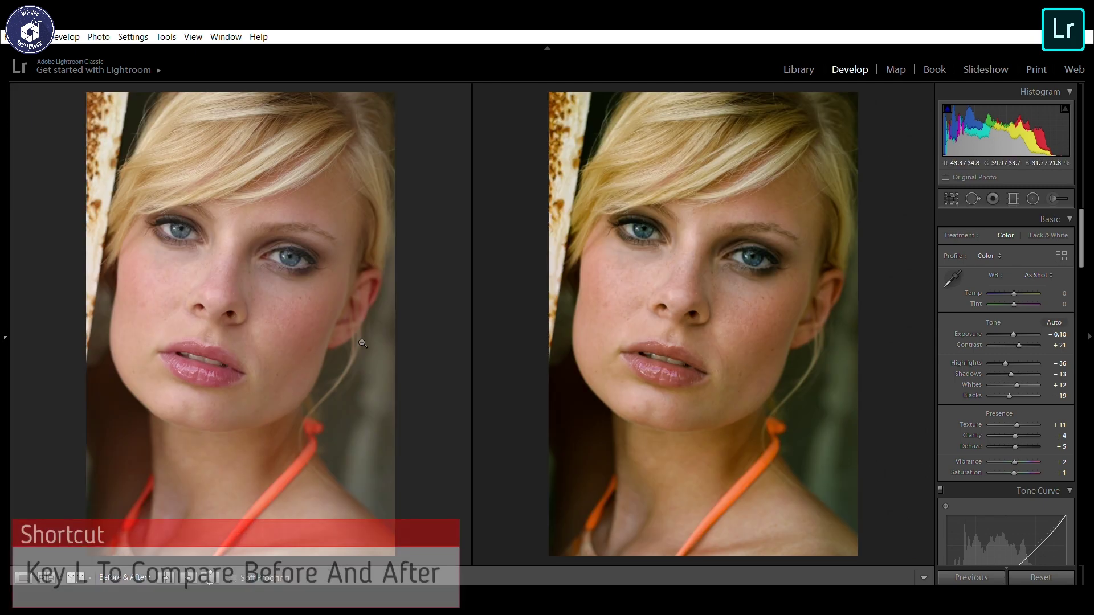
key("l")
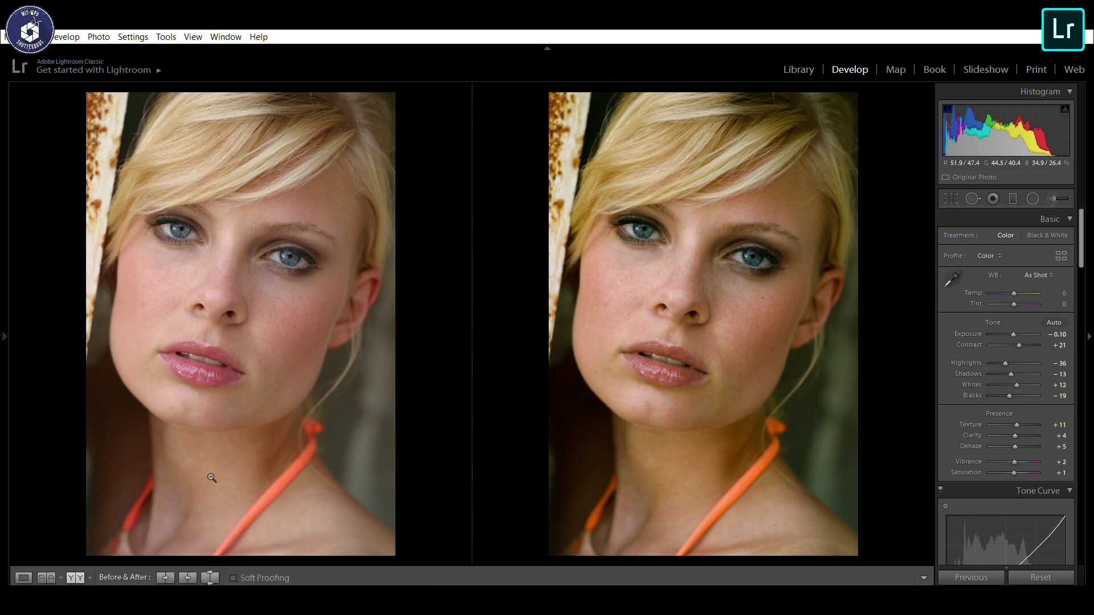
key("y")
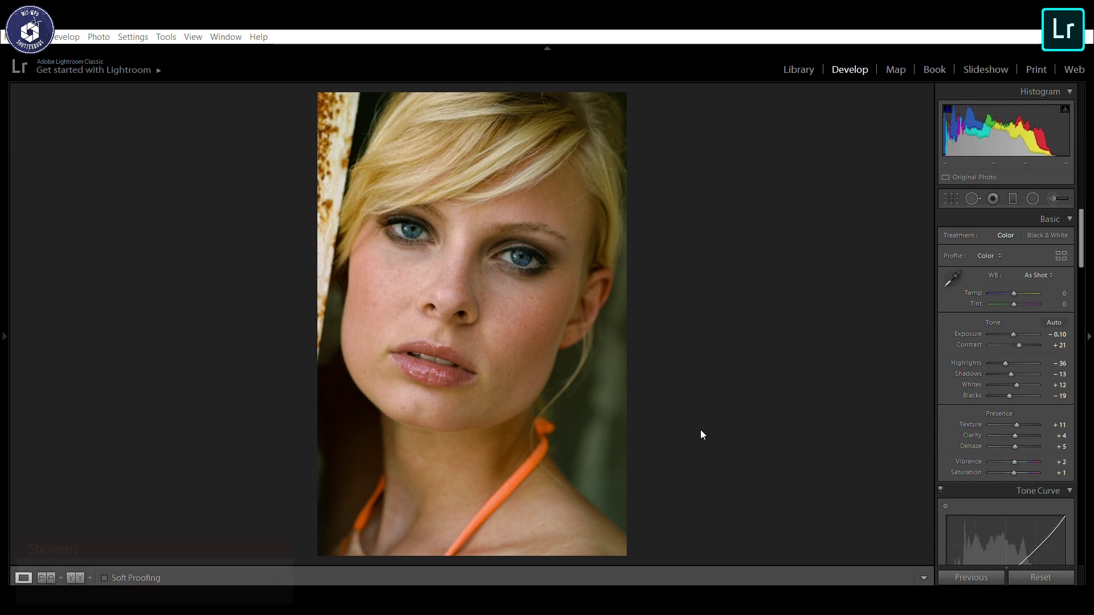
key("ctrl+shift+e")
key("y")
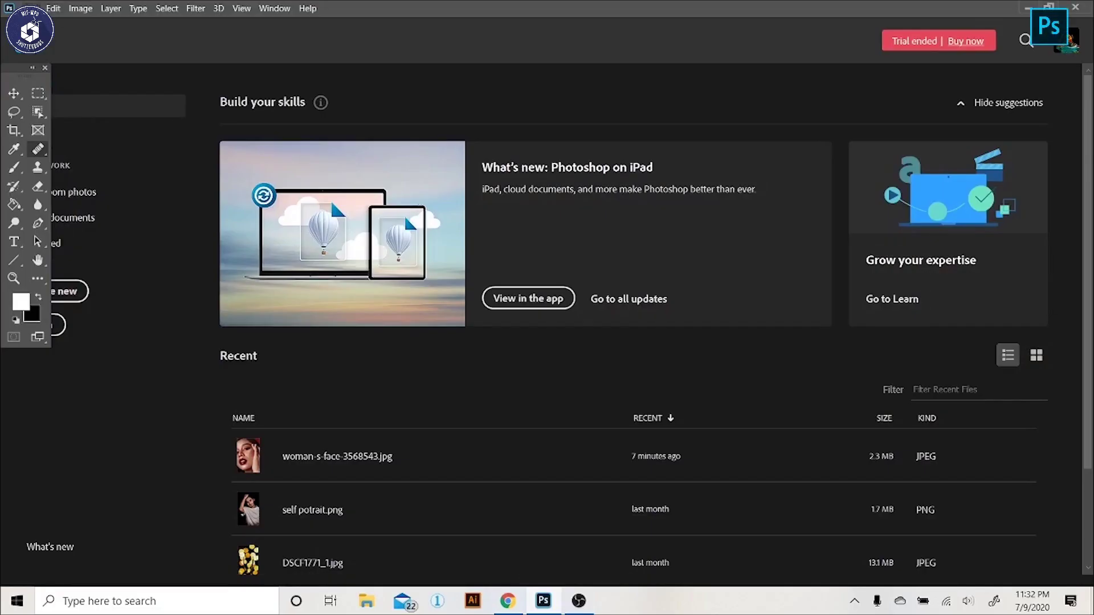
Switch to Photoshop and open the portrait woman-s-face-3568543.jpg
left_click(25, 8)
left_click(54, 43)
left_click(186, 138)
left_click(411, 338)
Choose the Healing Brush and set it to sample Current & Below
left_click(14, 279)
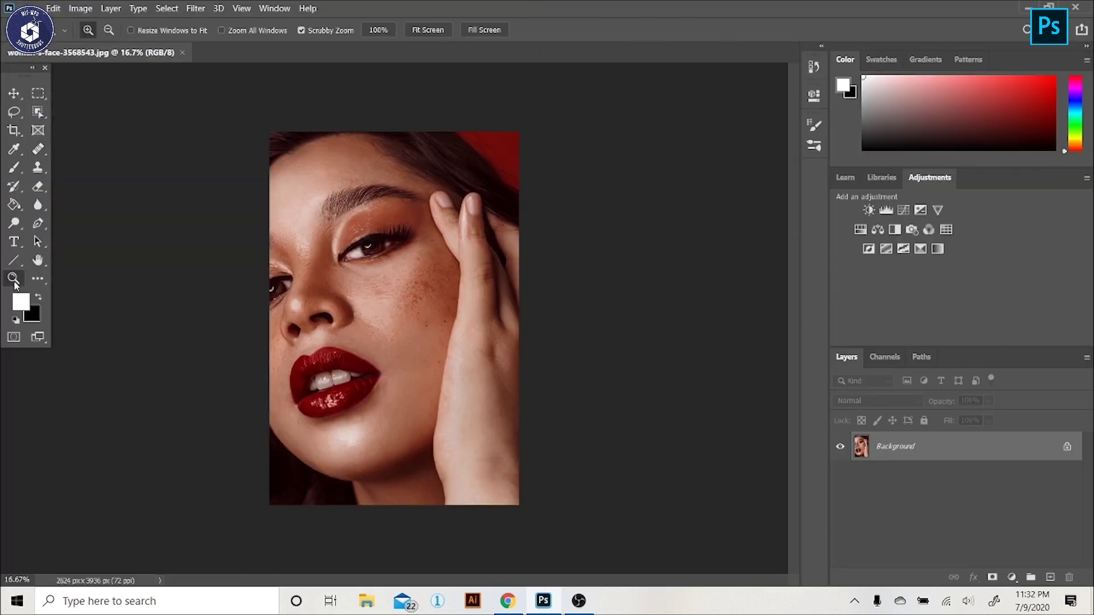
left_click_drag(333, 277, 399, 285)
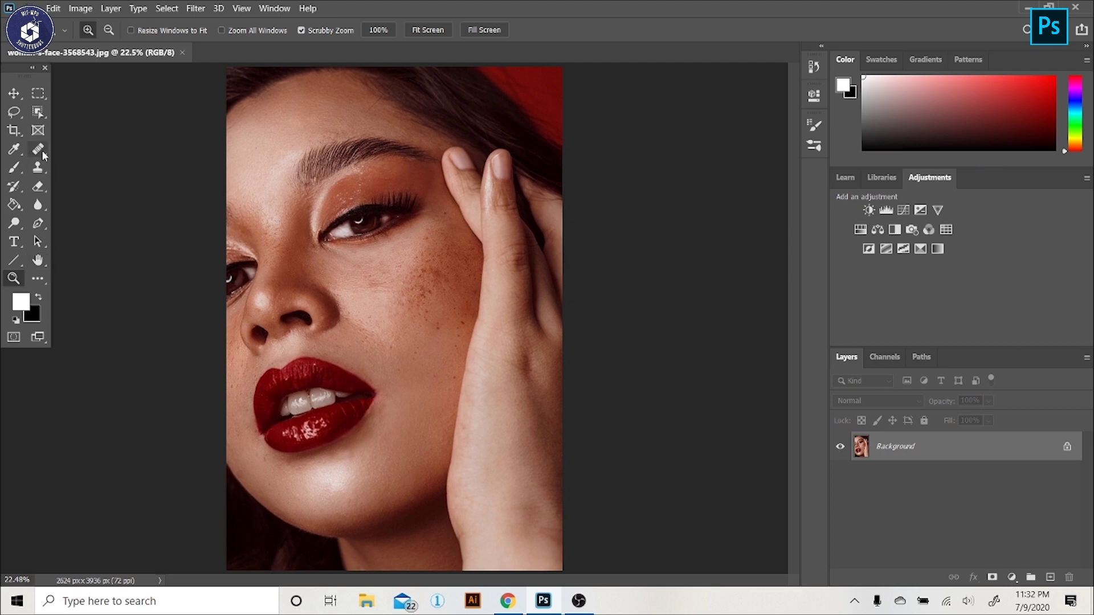
left_click(44, 154)
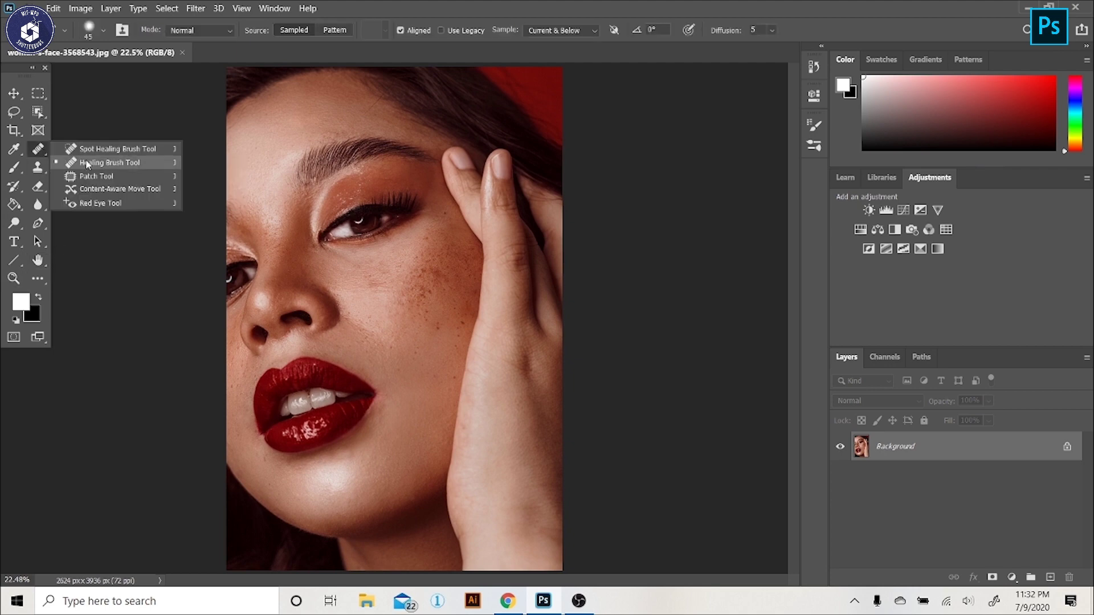
left_click(102, 164)
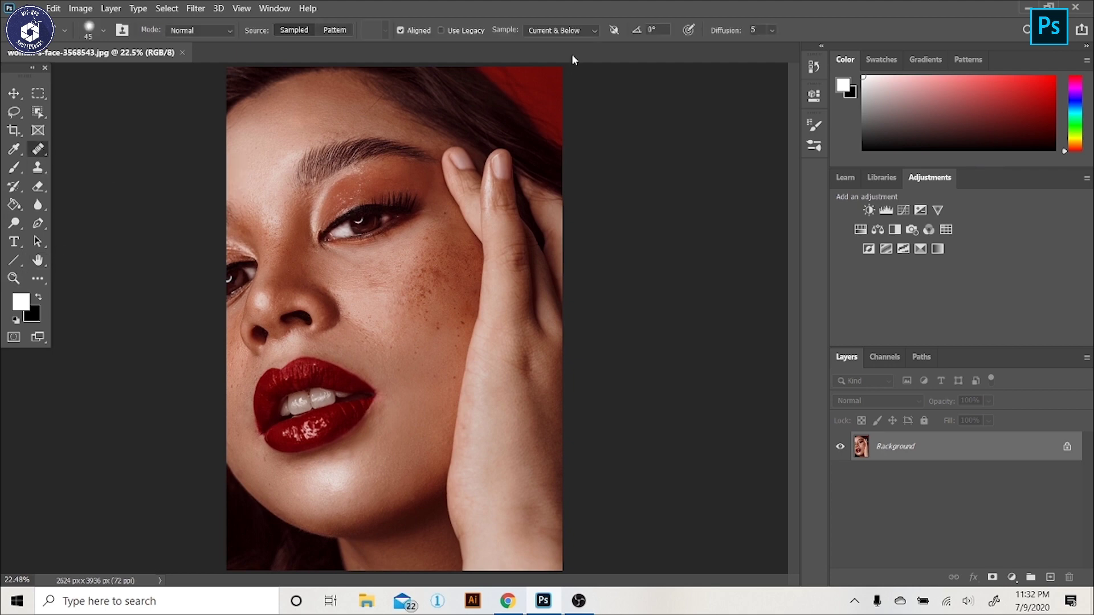
left_click(594, 32)
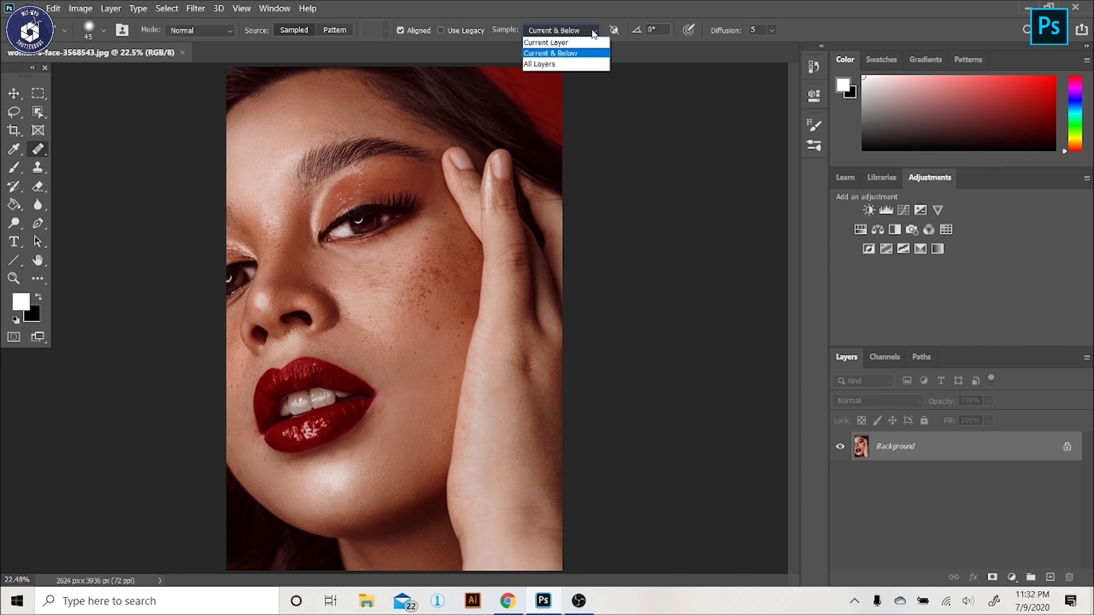
left_click(562, 59)
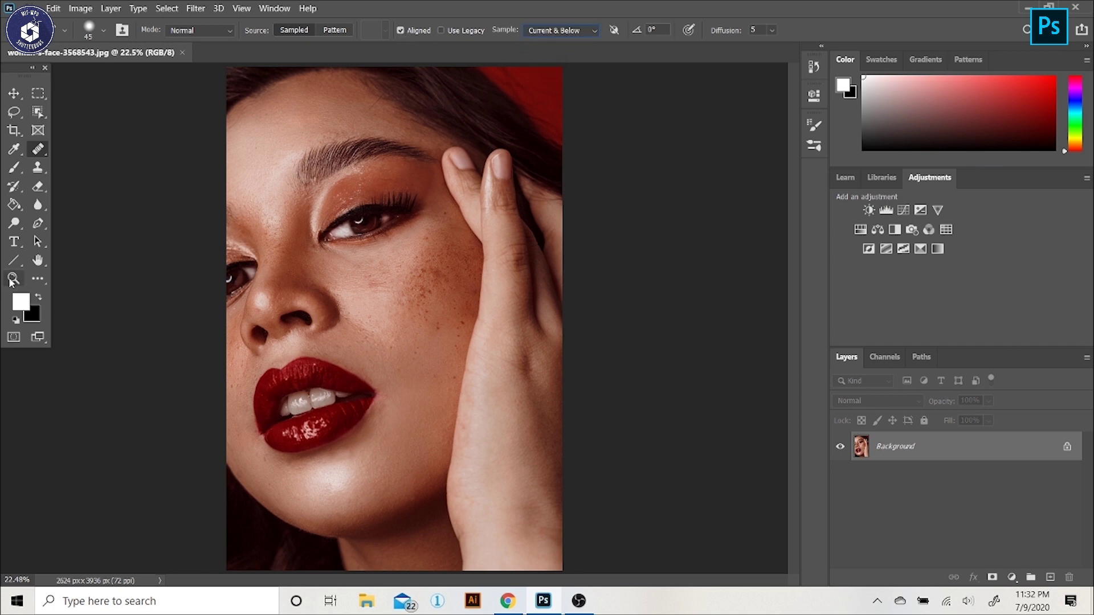
Add a new empty layer above the Background for healing the freckled cheek
key("z")
left_click_drag(341, 316, 584, 230)
left_click(584, 231, "alt")
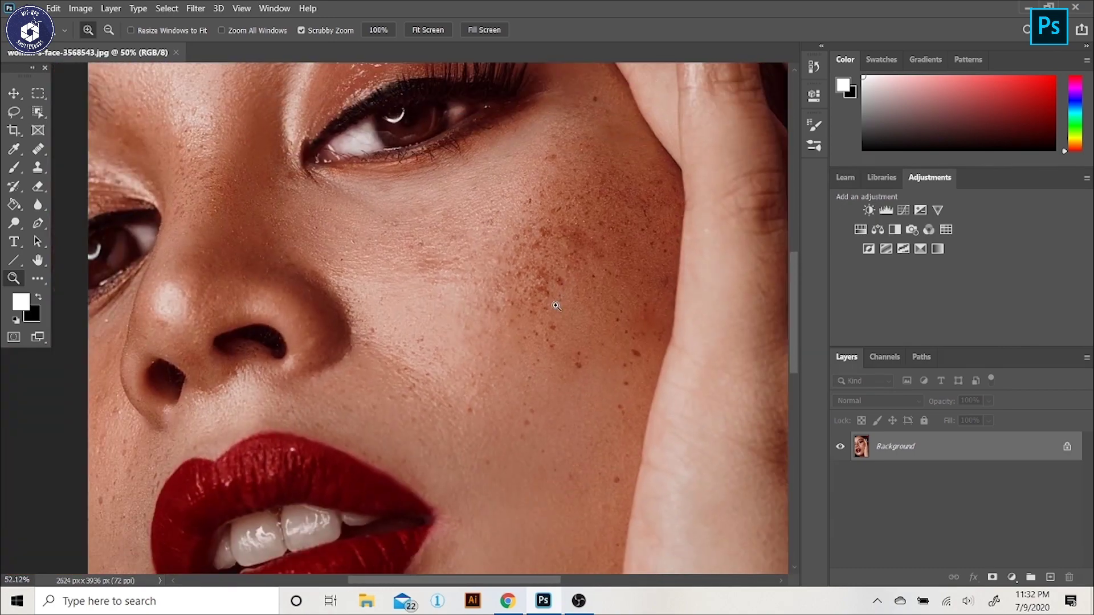
key("j")
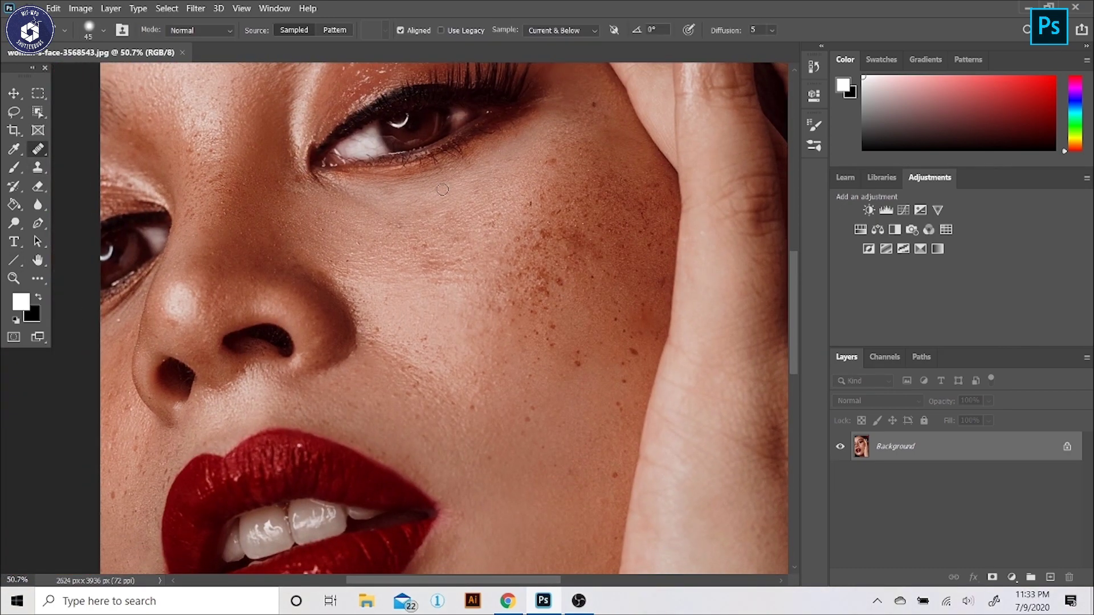
left_click(1050, 577)
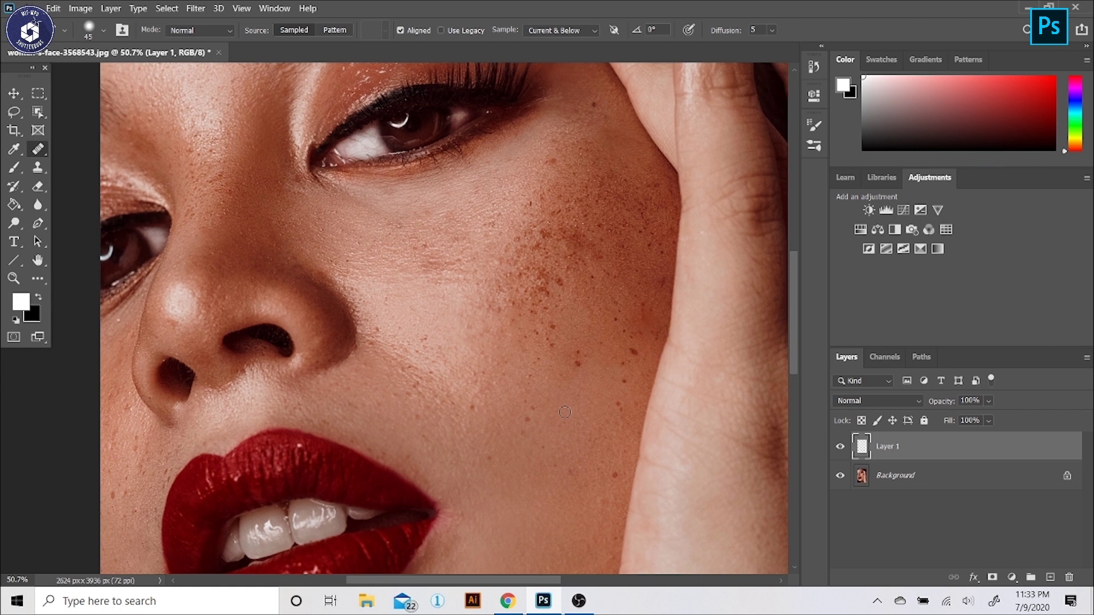
Heal the dark spots on the lower cheek on the new layer, sampling clean skin nearby
left_click(614, 394, "alt")
left_click(632, 346)
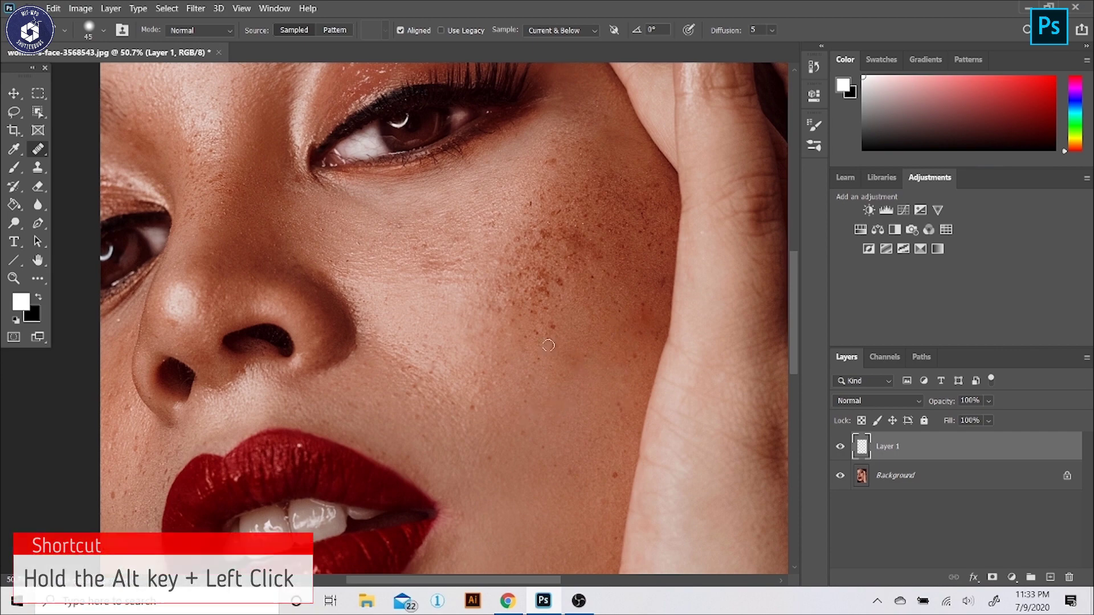
scroll(462, 368, "up", 4)
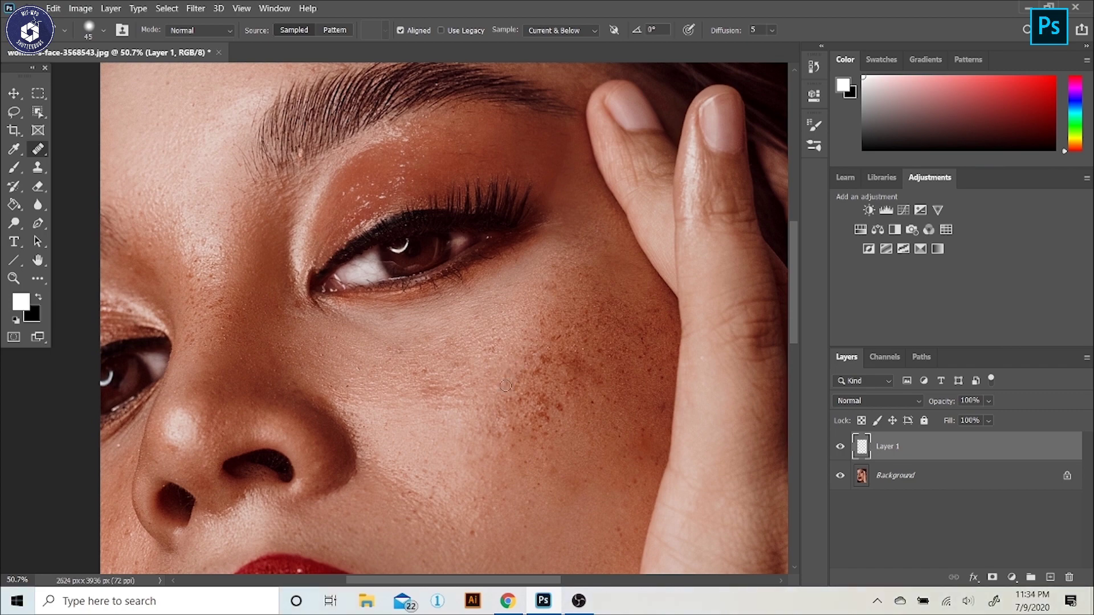
scroll(506, 385, "down", 4)
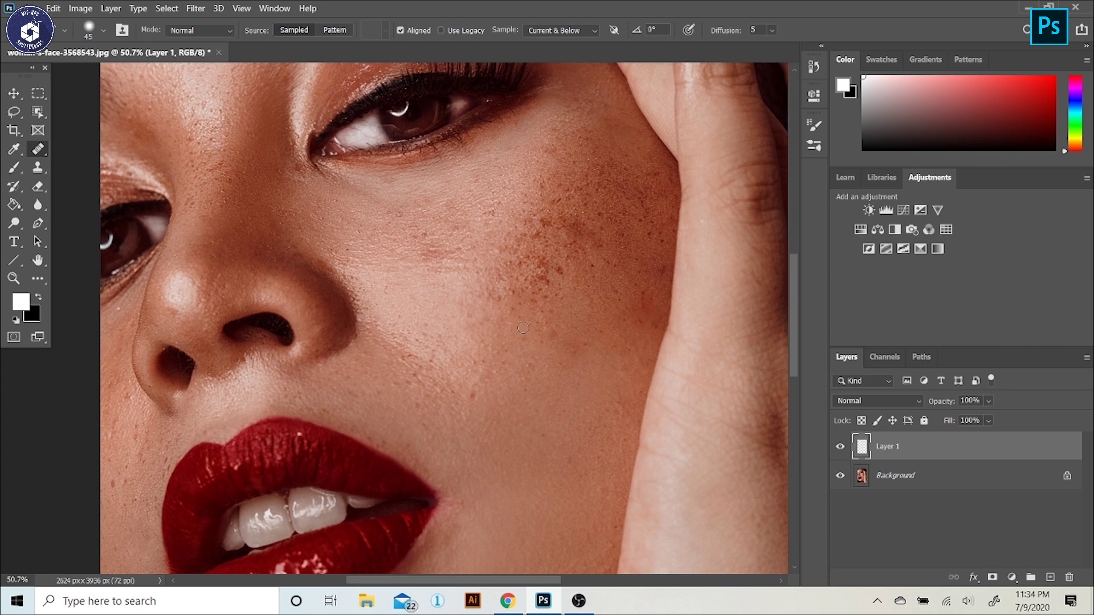
scroll(524, 453, "up", 1)
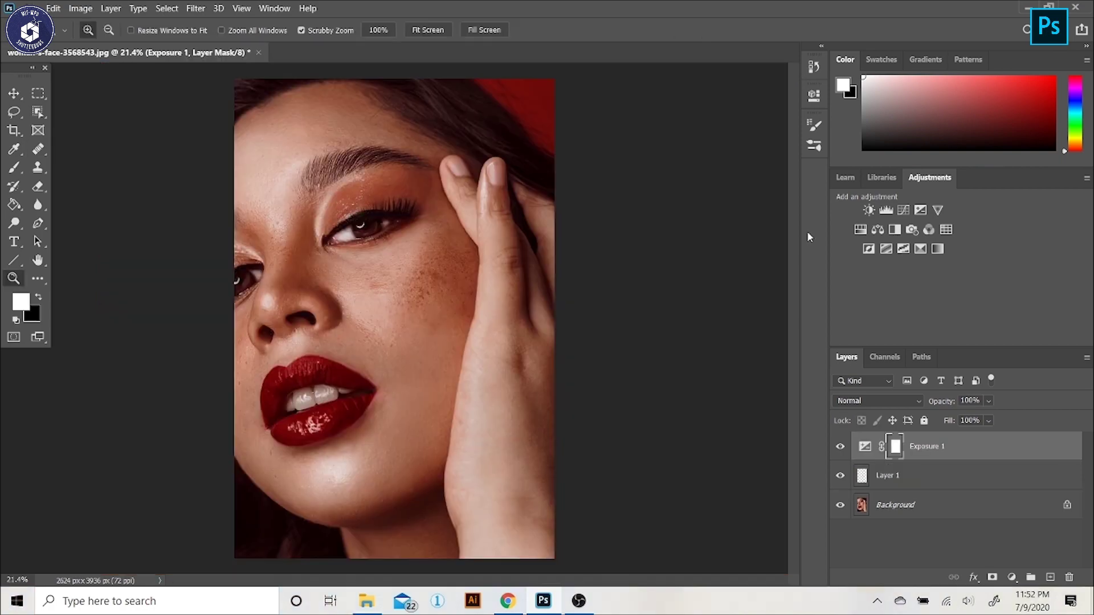
Add a Curves adjustment layer above the exposure adjustment and raise the RGB midtones strongly to brighten the portrait
left_click(1012, 577)
left_click(1007, 398)
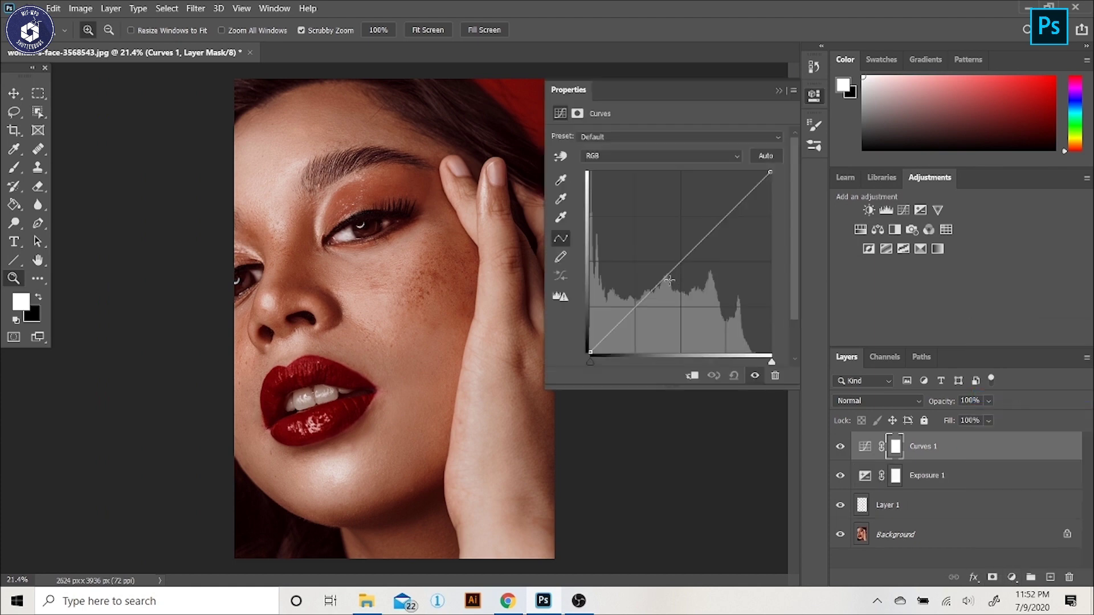
left_click_drag(664, 279, 651, 224)
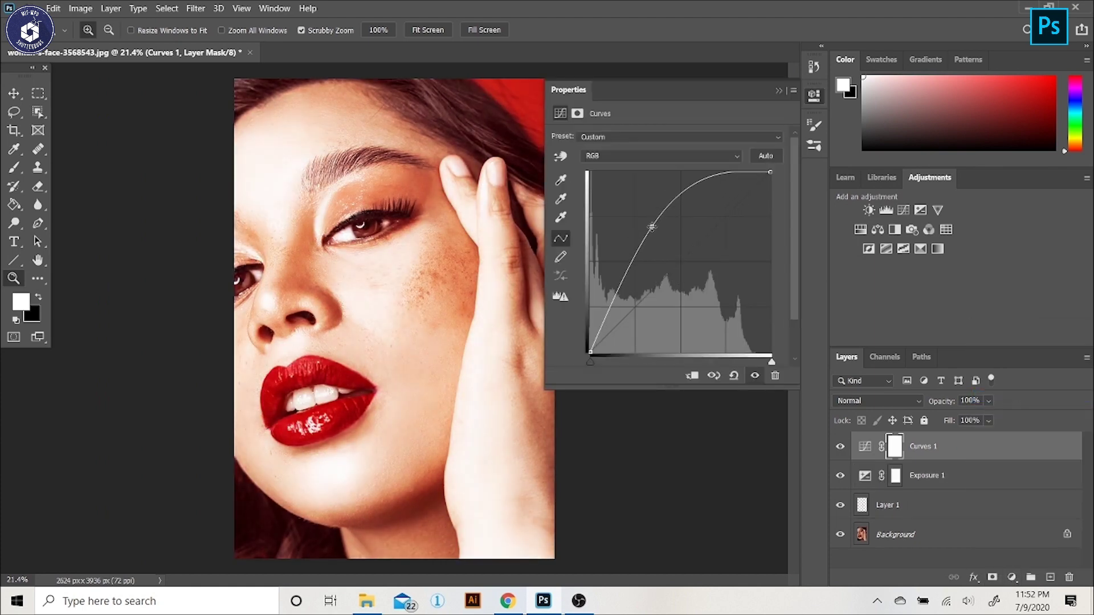
Invert the Curves layer's mask to hide its brightening effect
left_click(577, 114)
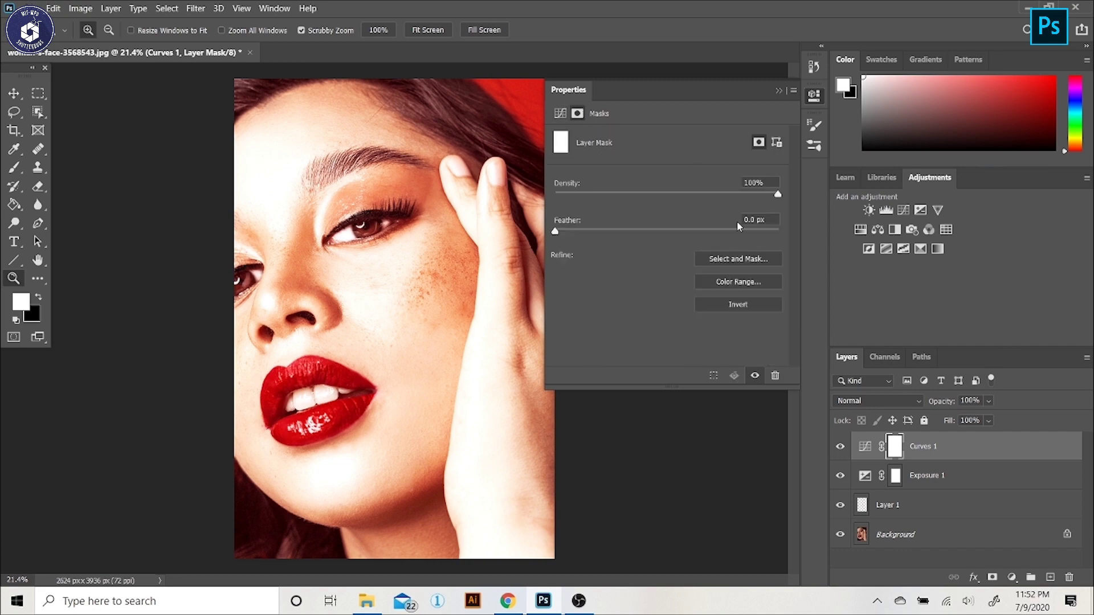
left_click(737, 304)
left_click(777, 92)
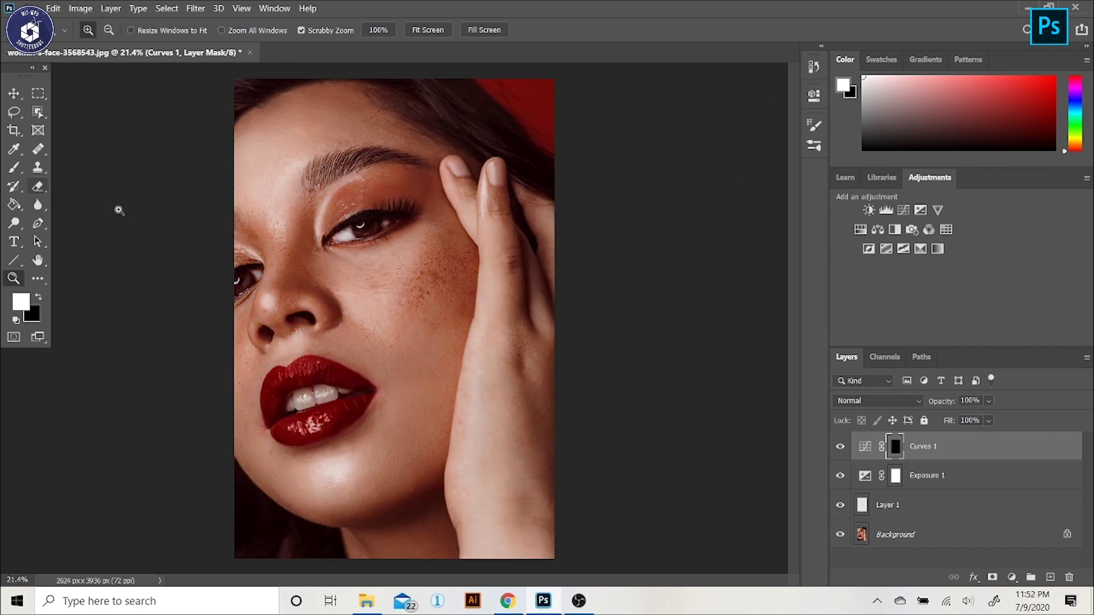
Set up a soft round brush at 7 px for detailed mask painting on the eye beside the raised hand
left_click(370, 230)
left_click(370, 229)
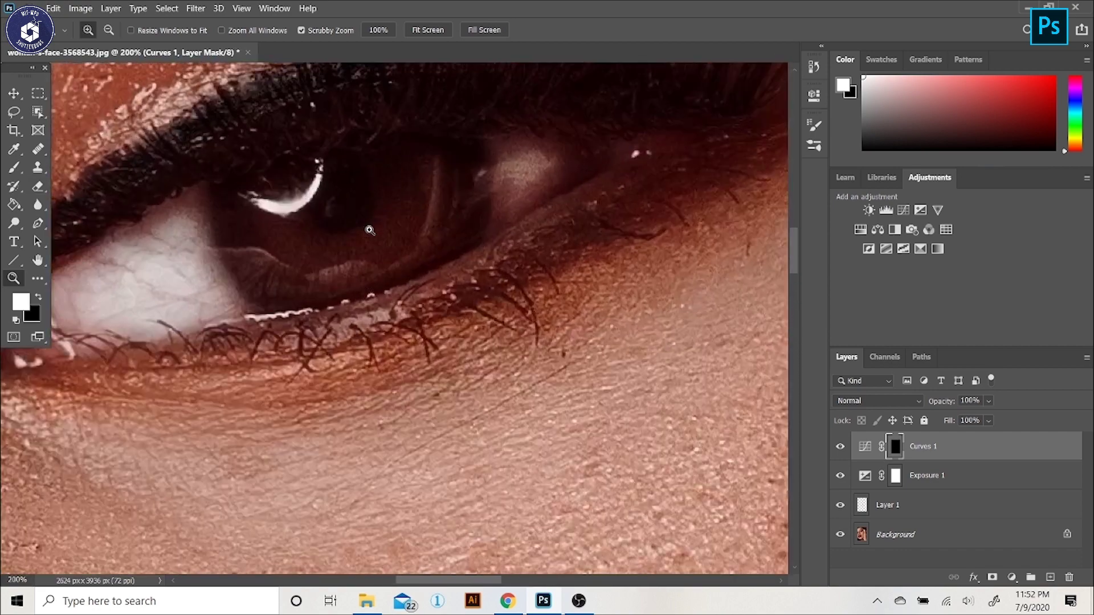
key("h")
left_click_drag(161, 156, 207, 265)
key("b")
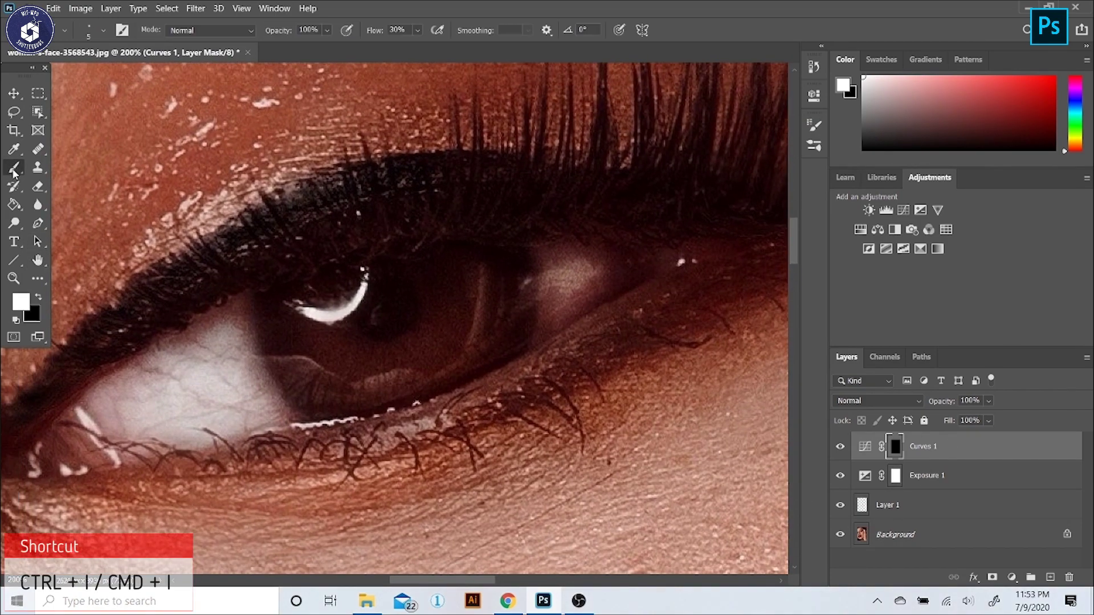
left_click(90, 34)
key("Up")
key("Up")
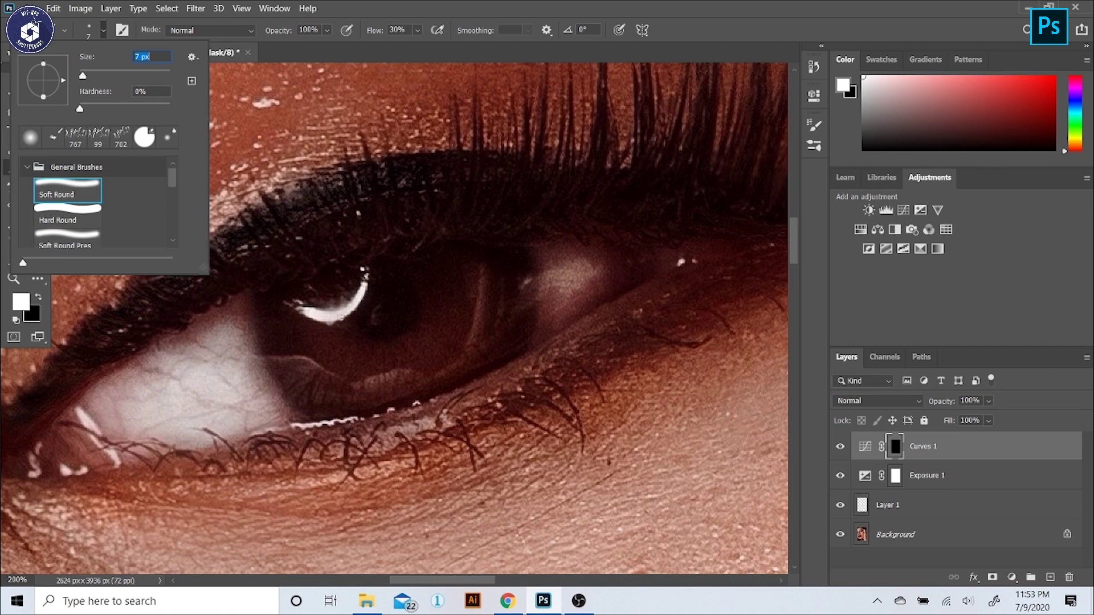
key("Return")
Paint fine white radial strokes around the iris on the Curves mask to reveal the brightening in its fibres
left_click_drag(374, 350, 418, 389)
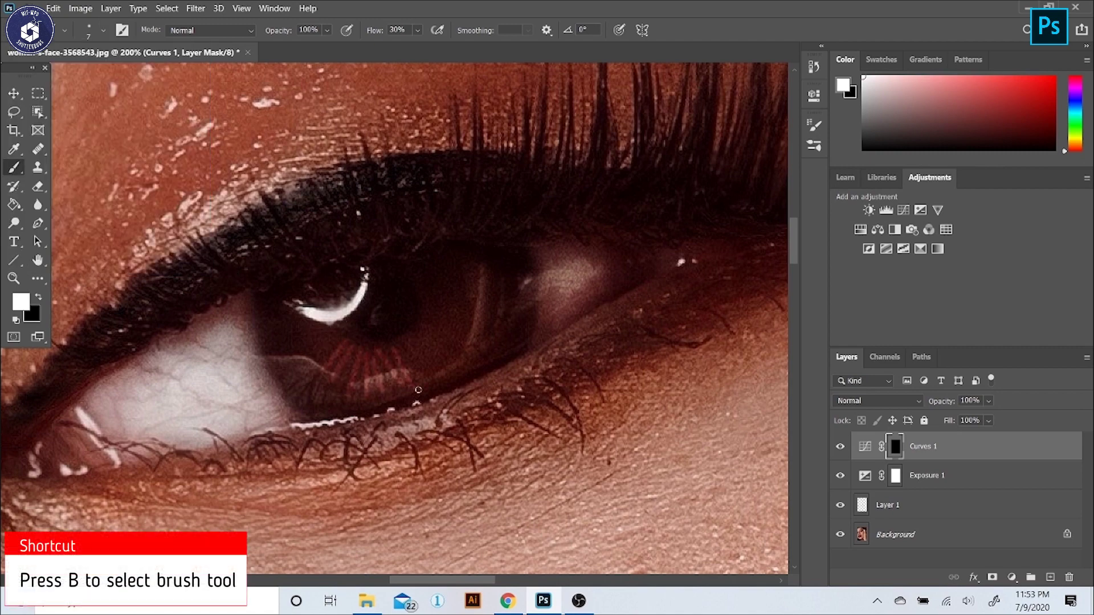
mouse_move(456, 334)
left_mouse_down()
mouse_move(436, 316)
mouse_move(461, 299)
mouse_move(424, 277)
left_mouse_up()
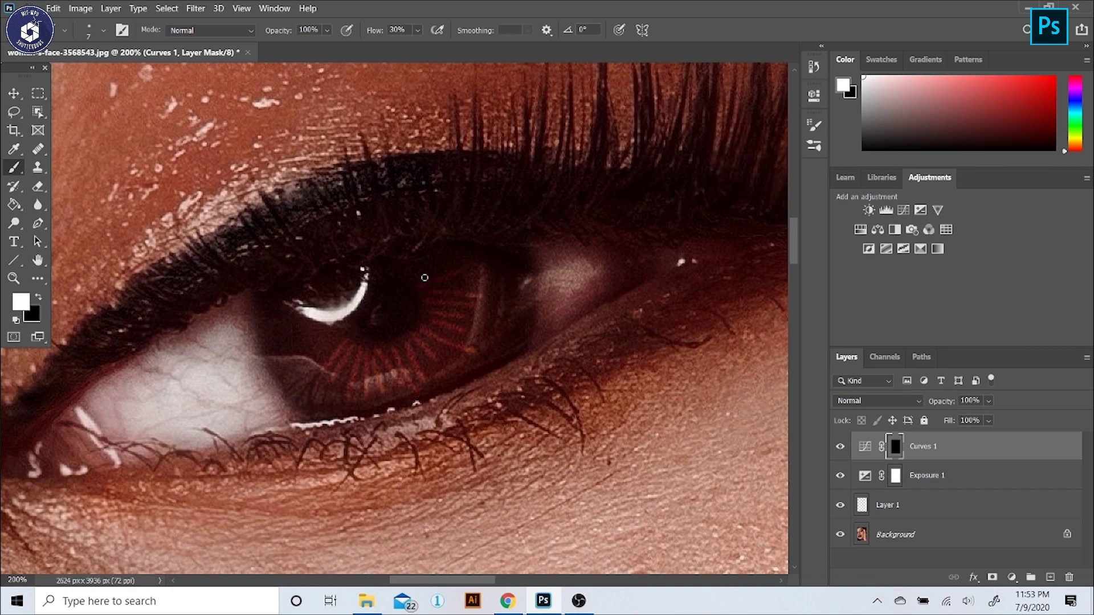
mouse_move(453, 316)
left_mouse_down()
mouse_move(436, 333)
mouse_move(442, 358)
mouse_move(400, 371)
mouse_move(398, 362)
mouse_move(381, 387)
mouse_move(352, 391)
mouse_move(295, 368)
mouse_move(309, 329)
left_mouse_up()
mouse_move(342, 370)
left_mouse_down()
mouse_move(449, 360)
mouse_move(444, 349)
mouse_move(475, 341)
mouse_move(413, 306)
mouse_move(469, 322)
mouse_move(511, 316)
mouse_move(479, 300)
mouse_move(501, 297)
mouse_move(493, 280)
mouse_move(503, 309)
mouse_move(444, 345)
mouse_move(435, 382)
mouse_move(394, 405)
mouse_move(361, 378)
mouse_move(311, 372)
mouse_move(290, 317)
mouse_move(281, 355)
mouse_move(347, 368)
mouse_move(413, 354)
left_mouse_up()
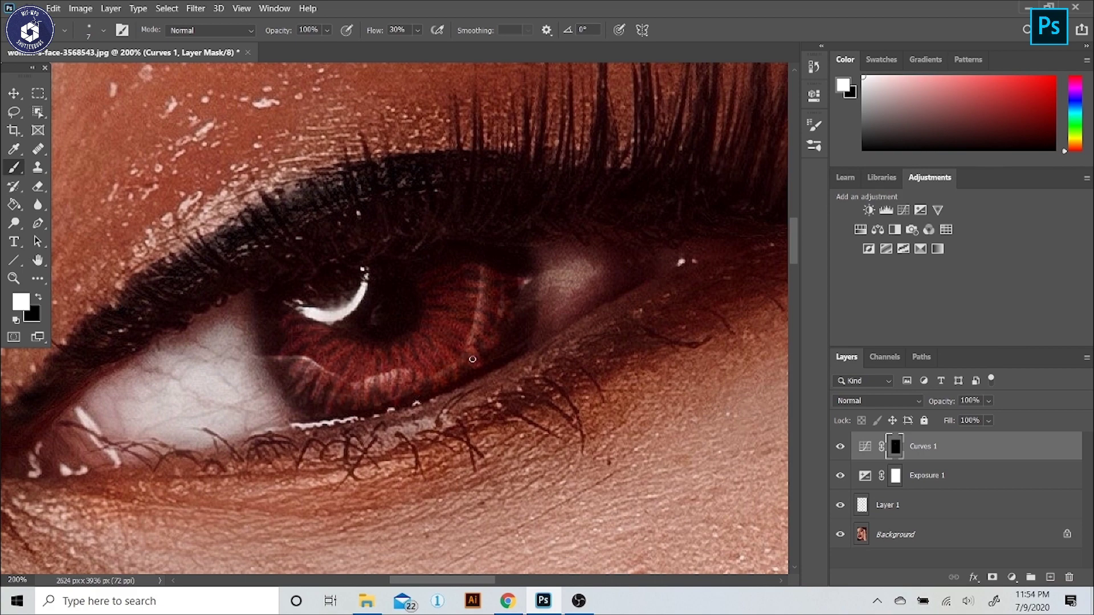
Toggle the Curves layer's visibility with the whole portrait in view to compare the eyes before and after brightening
key("z")
key("ctrl+0")
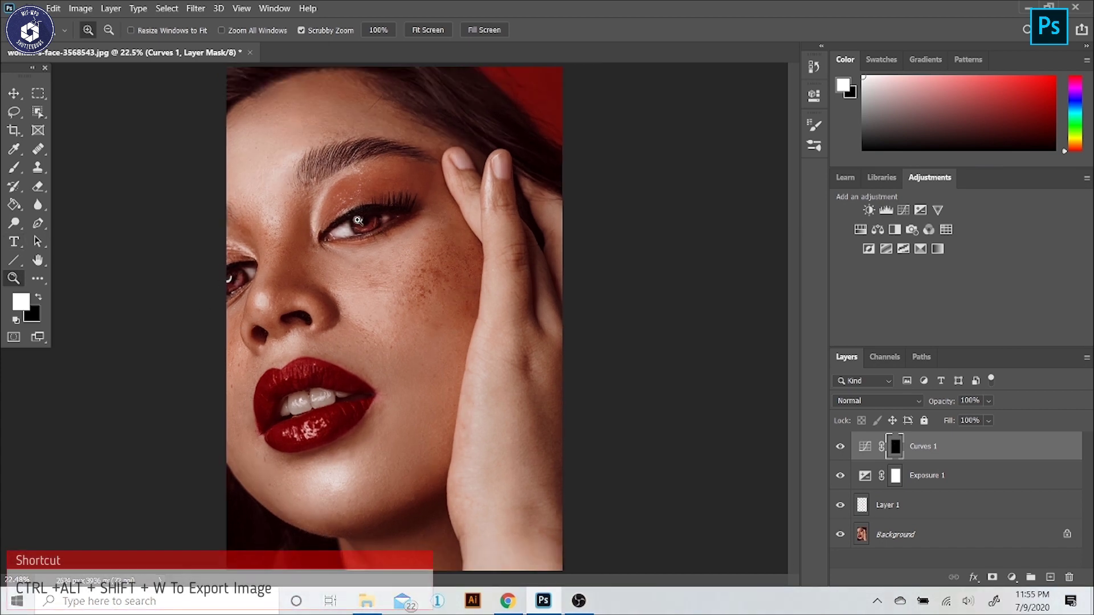
left_click(840, 447)
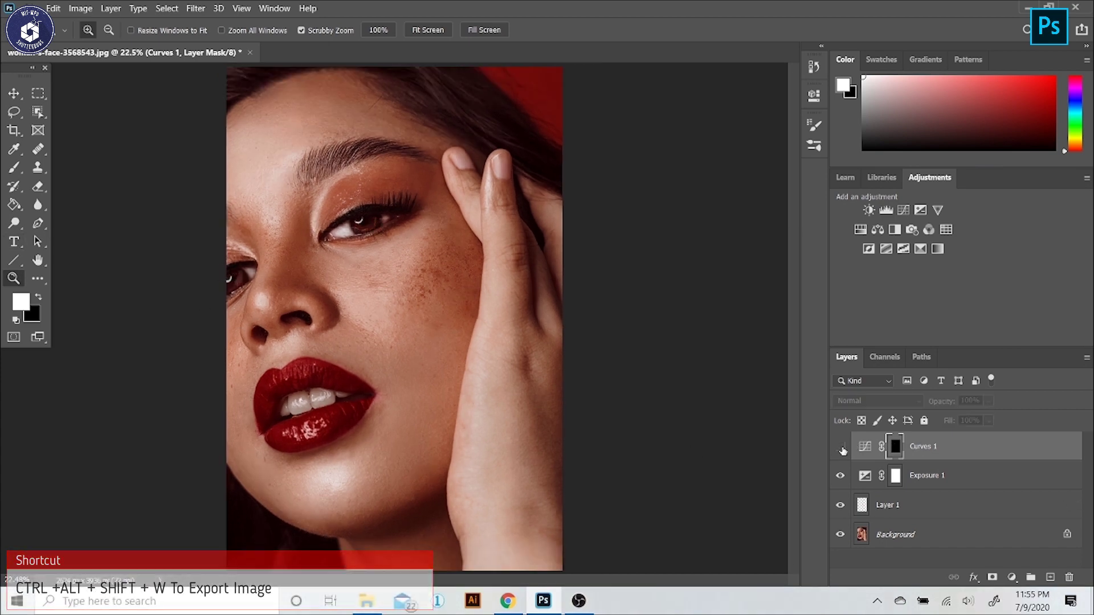
left_click(840, 447)
left_click(840, 447)
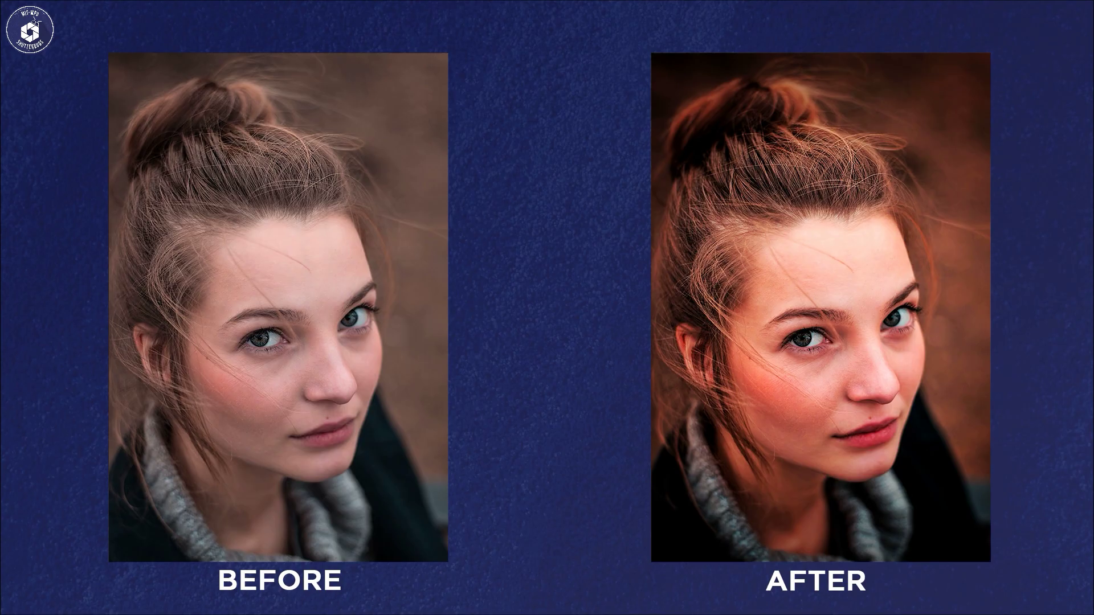